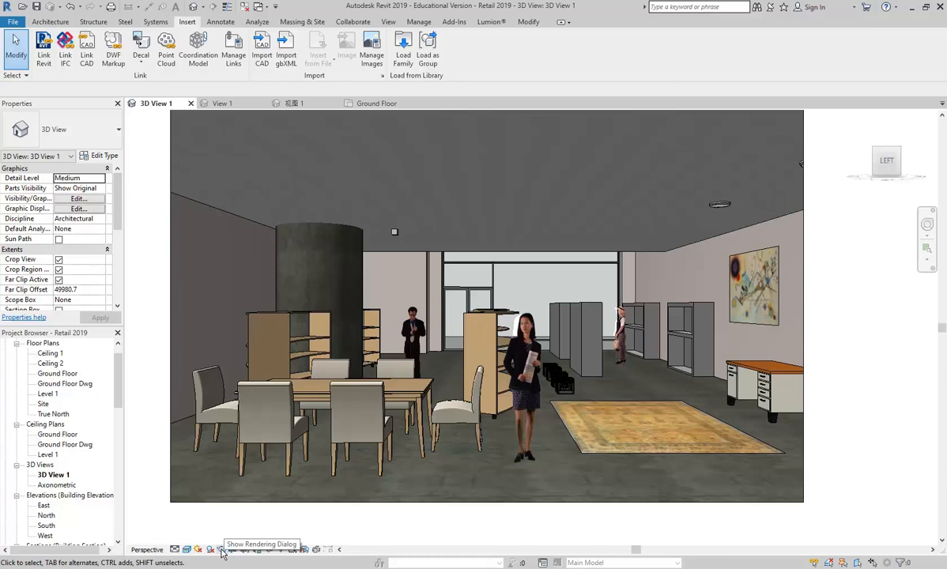
# Show the Rendering dialog for 3D View 1, reposition it, and bring the Photoshop rug image forward.
pyautogui.click(222, 550)
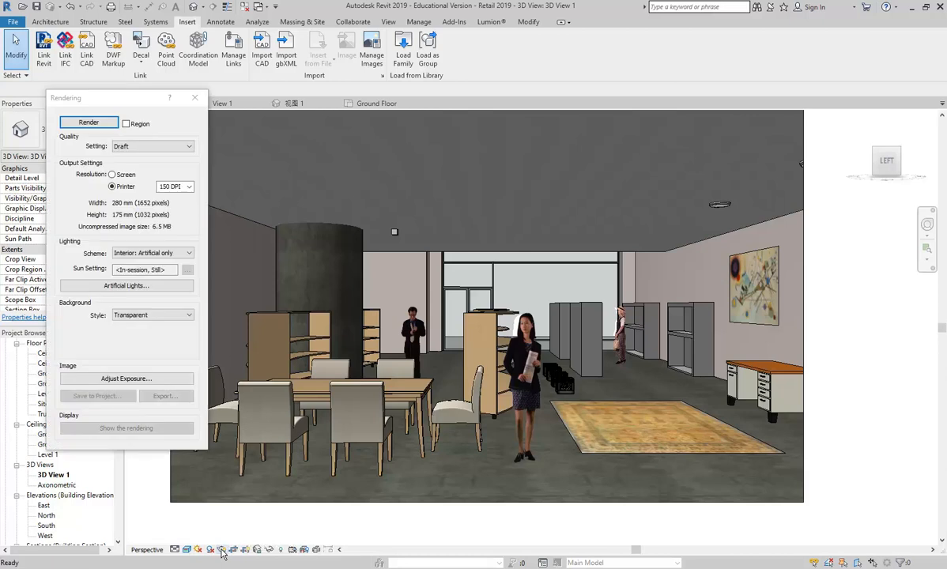
pyautogui.moveTo(101, 100); pyautogui.dragTo(93, 101)
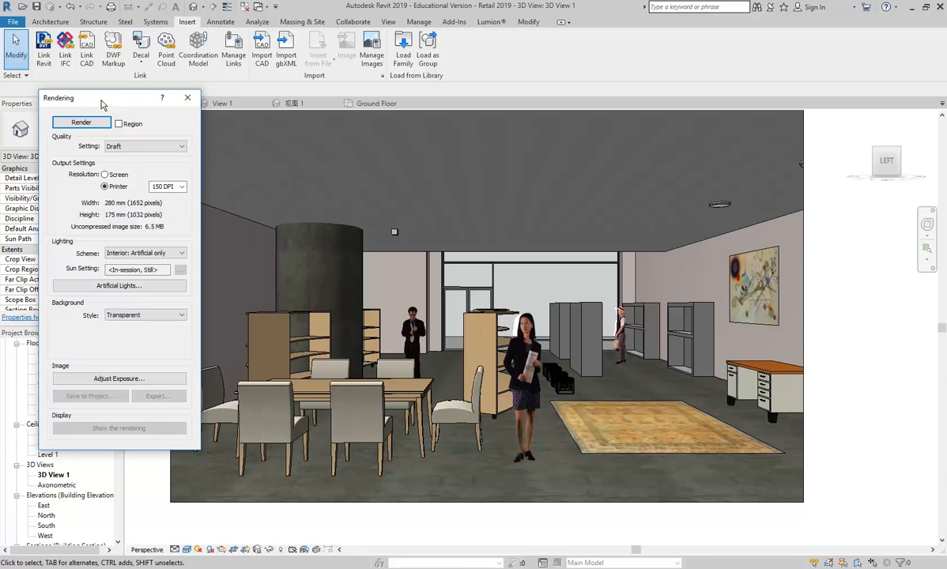
pyautogui.moveTo(101, 104); pyautogui.dragTo(117, 95)
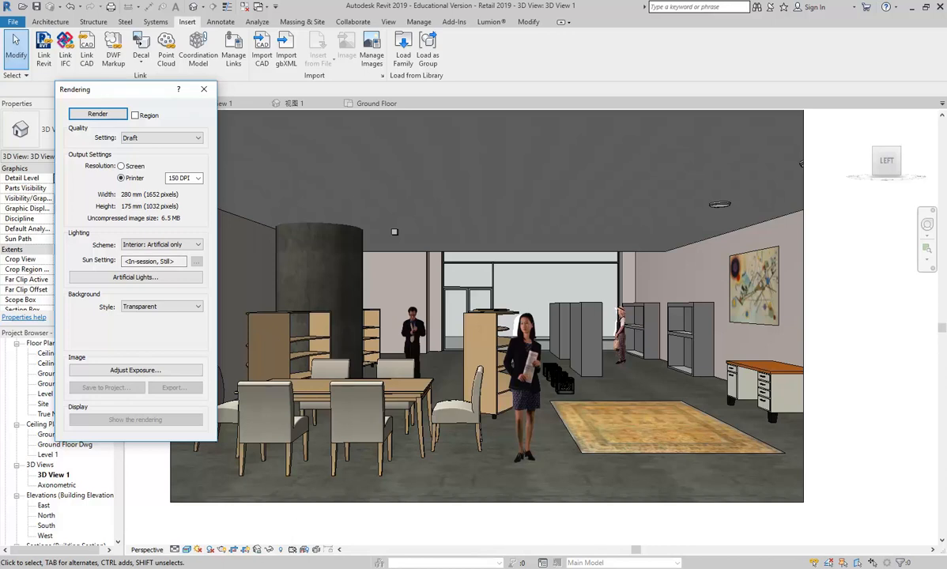
pyautogui.moveTo(290, 567)
pyautogui.click(290, 534)
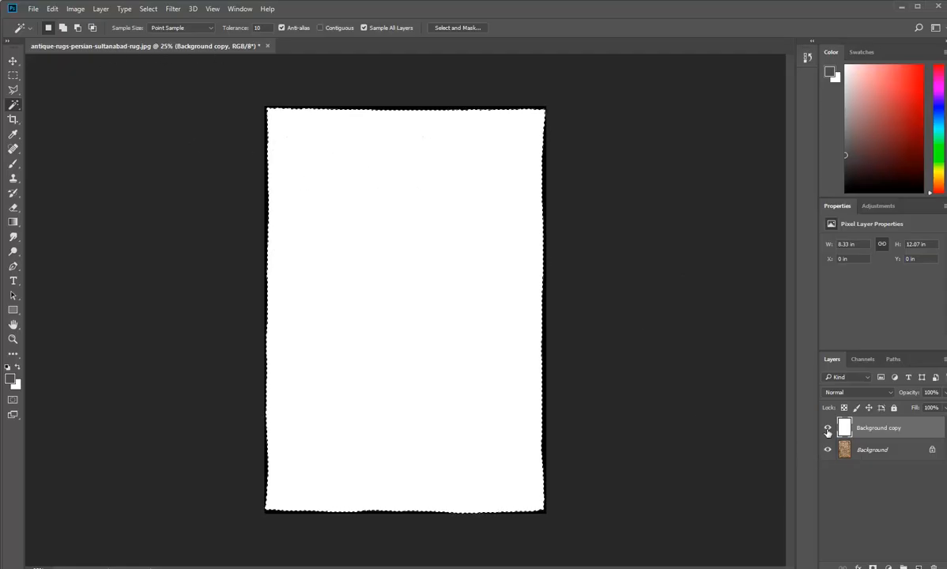
# Hide the white Background copy layer and confirm the rug measures 2000 × 2896 pixels, unchanged.
pyautogui.click(827, 429)
pyautogui.click(74, 10)
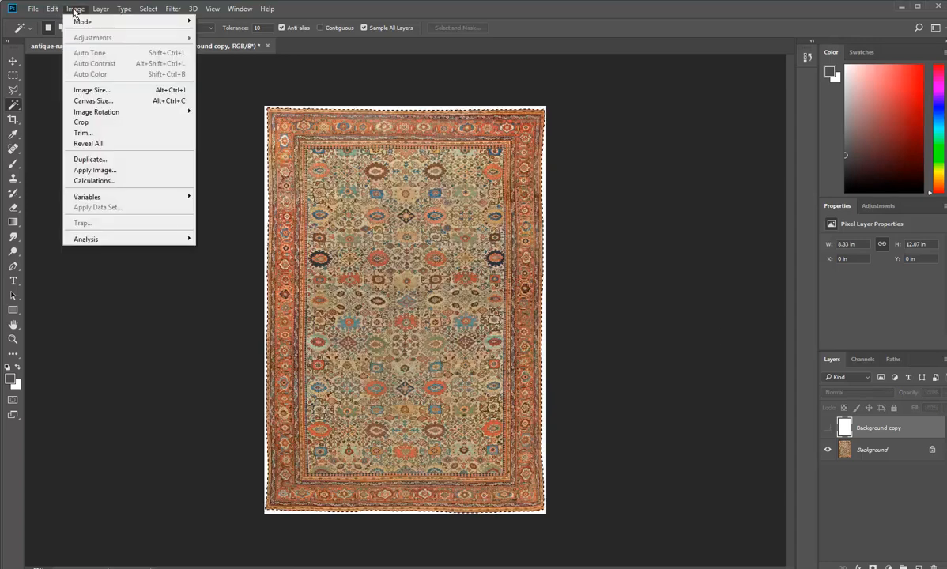
pyautogui.click(92, 90)
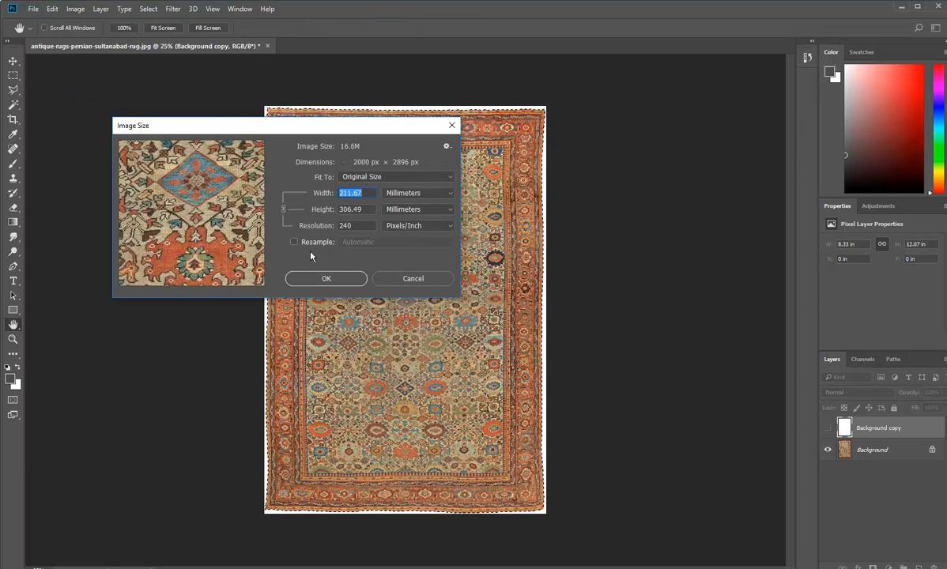
pyautogui.click(431, 195)
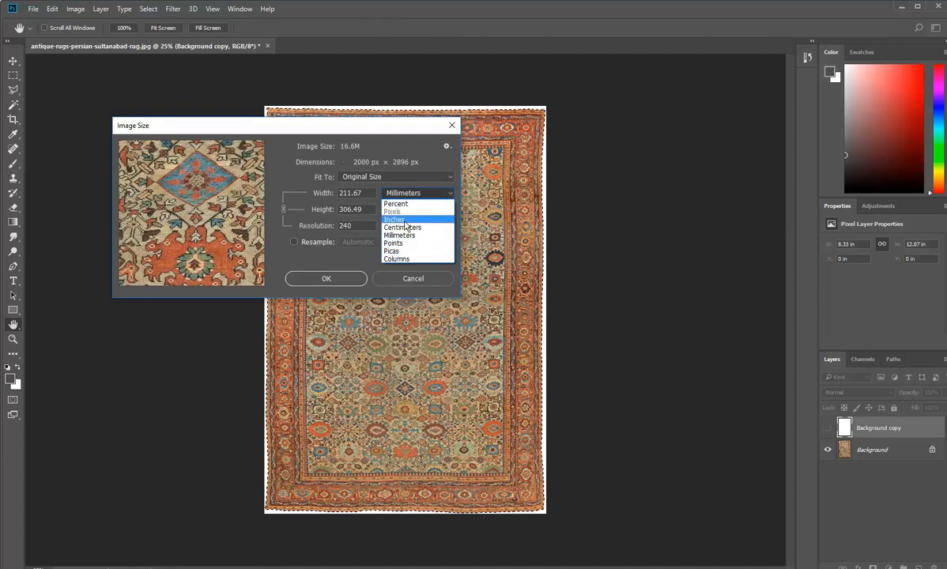
pyautogui.click(356, 192)
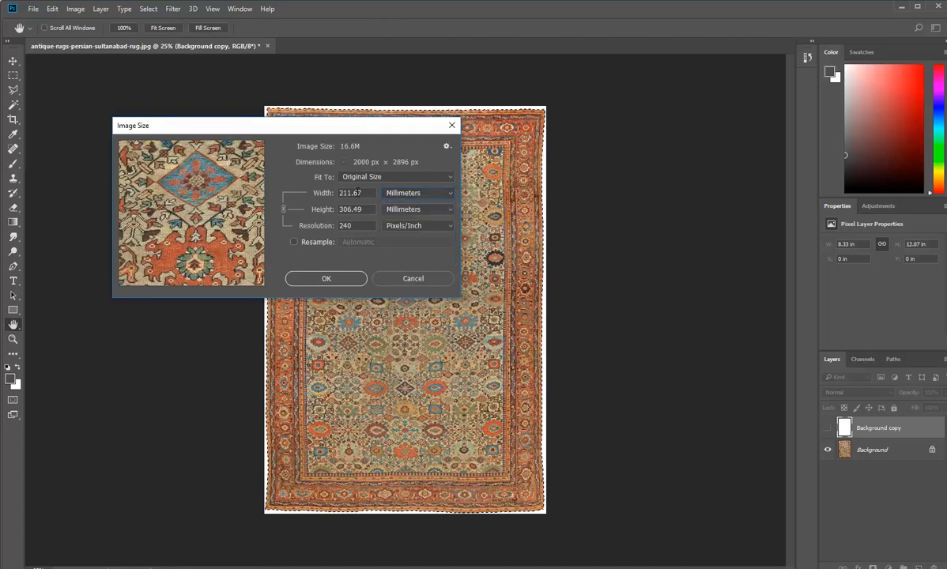
pyautogui.click(294, 241)
pyautogui.click(417, 193)
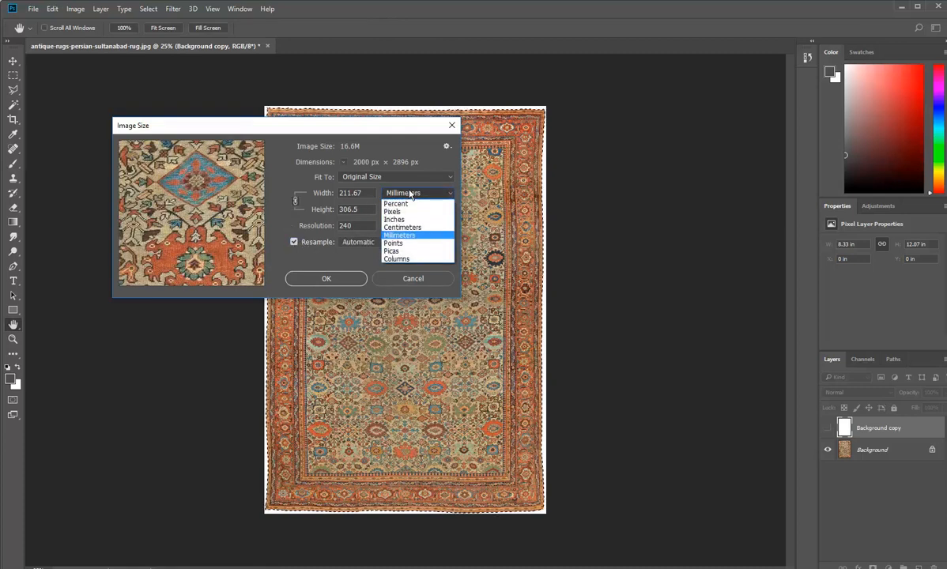
pyautogui.click(392, 212)
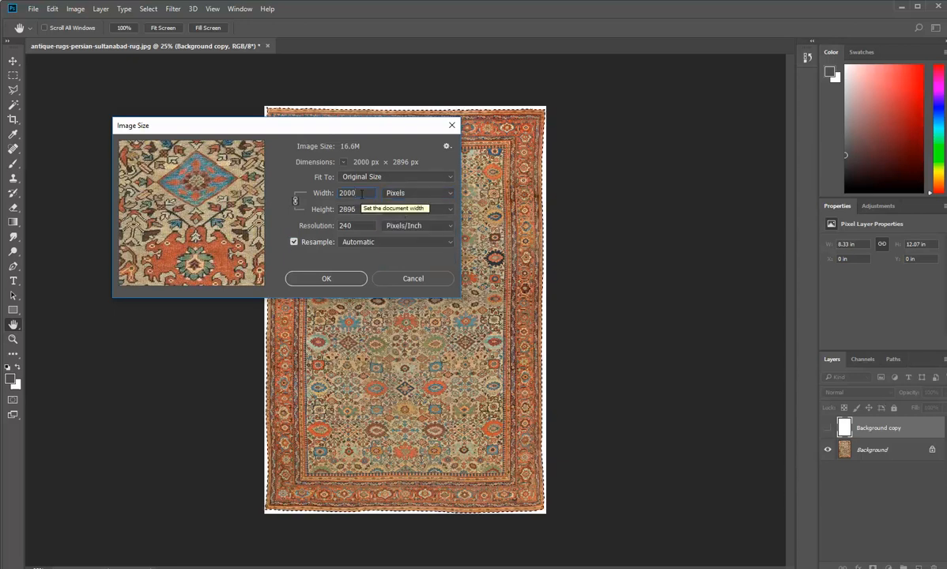
pyautogui.click(360, 209)
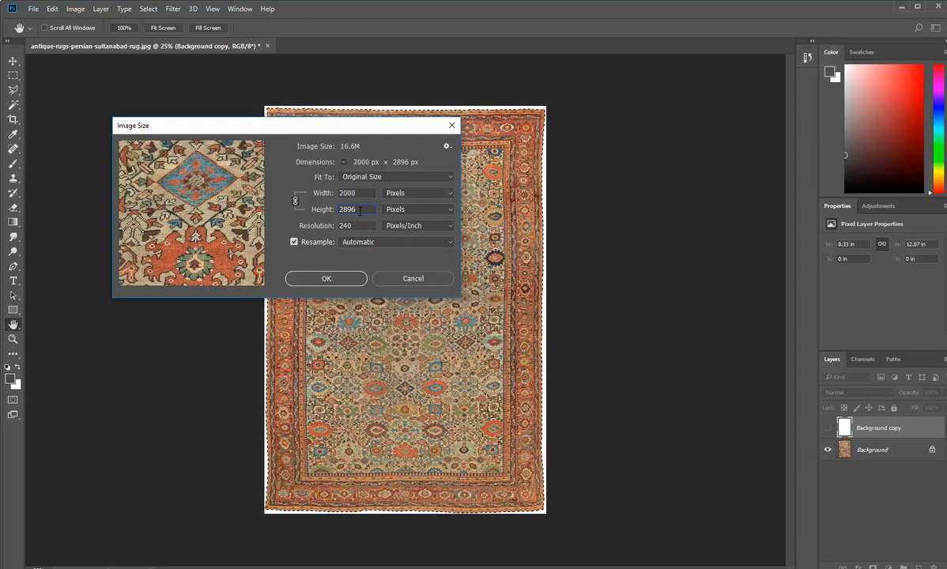
pyautogui.click(395, 282)
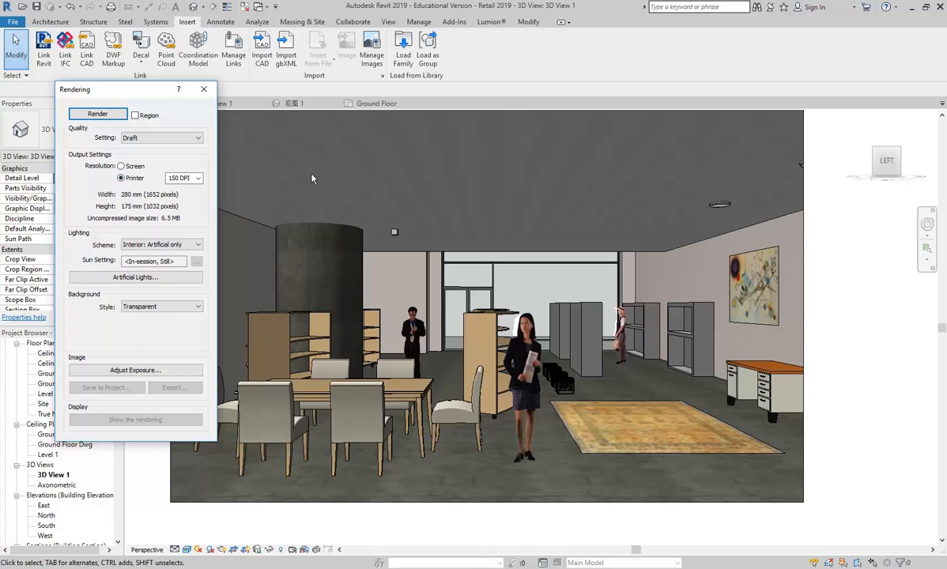
# Zoom and pan the interior view, and review printer resolutions while keeping 150 DPI (1652 × 1032 px).
pyautogui.scroll(-2, 362, 227)
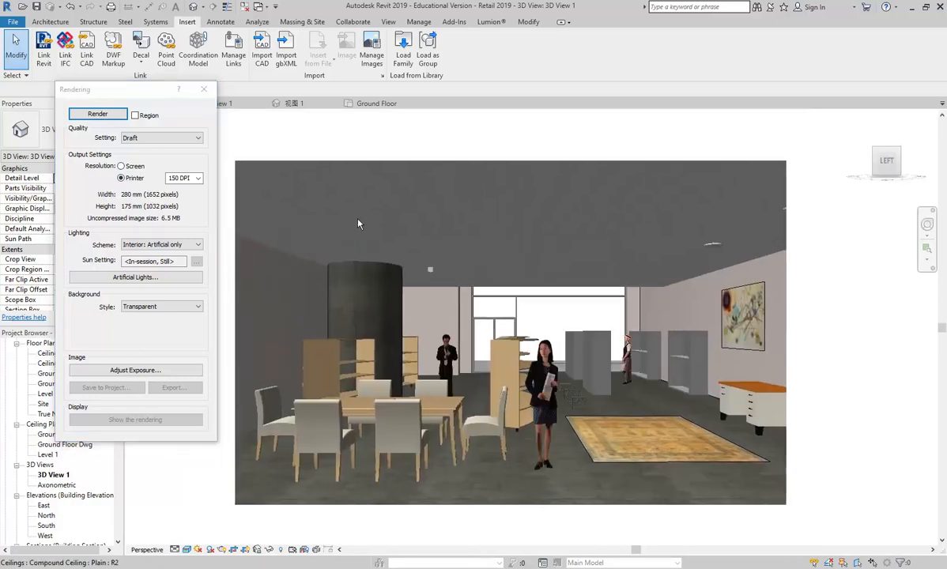
pyautogui.scroll(1, 358, 225)
pyautogui.moveTo(354, 218); pyautogui.dragTo(357, 206, button='middle')
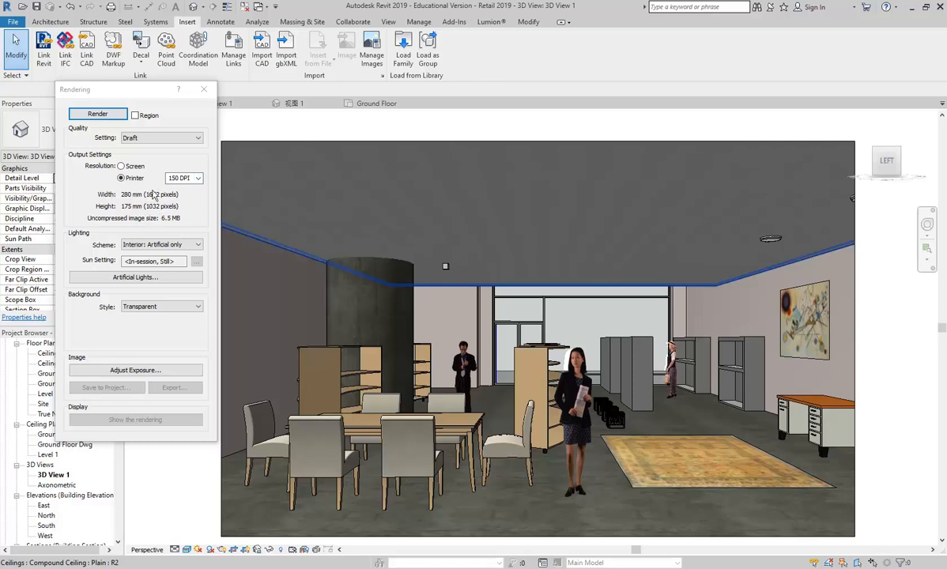
pyautogui.click(198, 179)
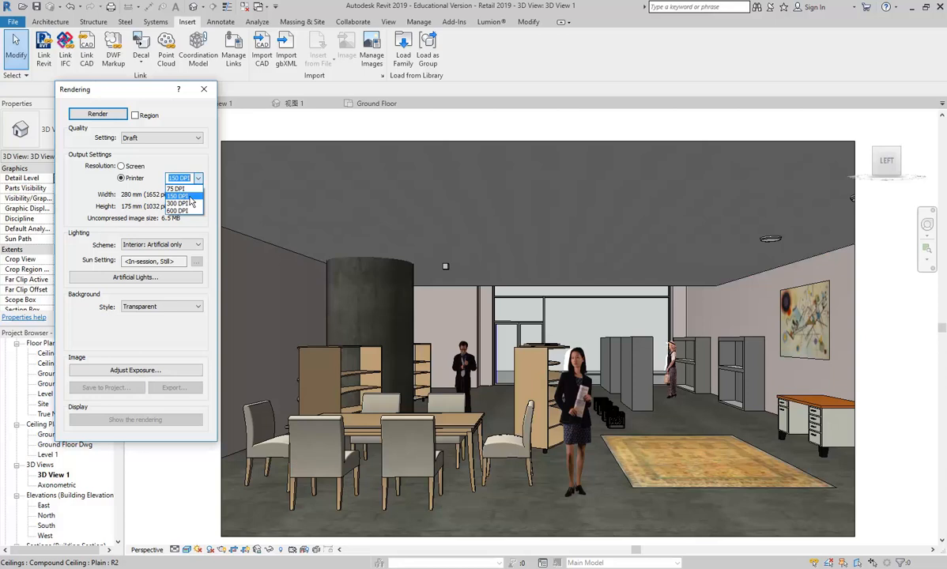
pyautogui.click(141, 197)
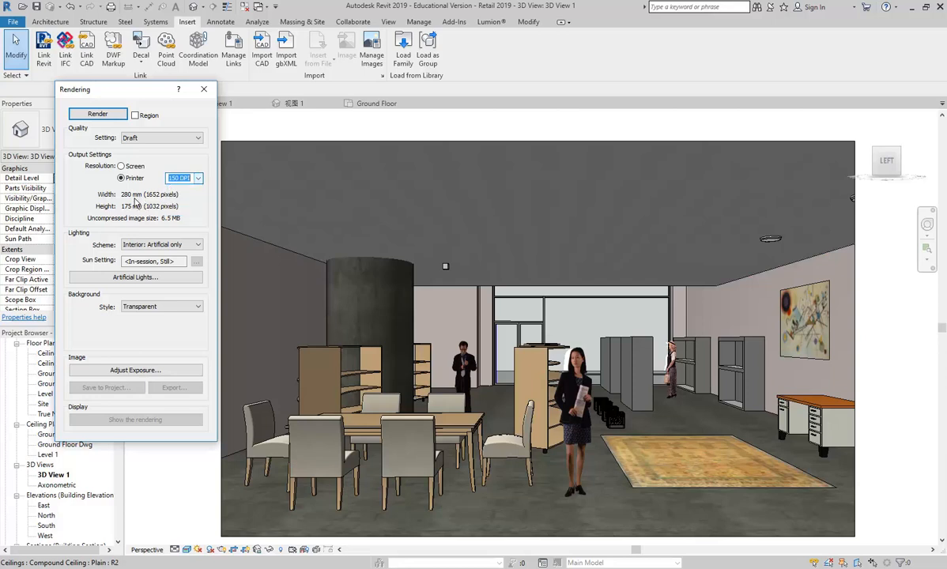
pyautogui.click(199, 179)
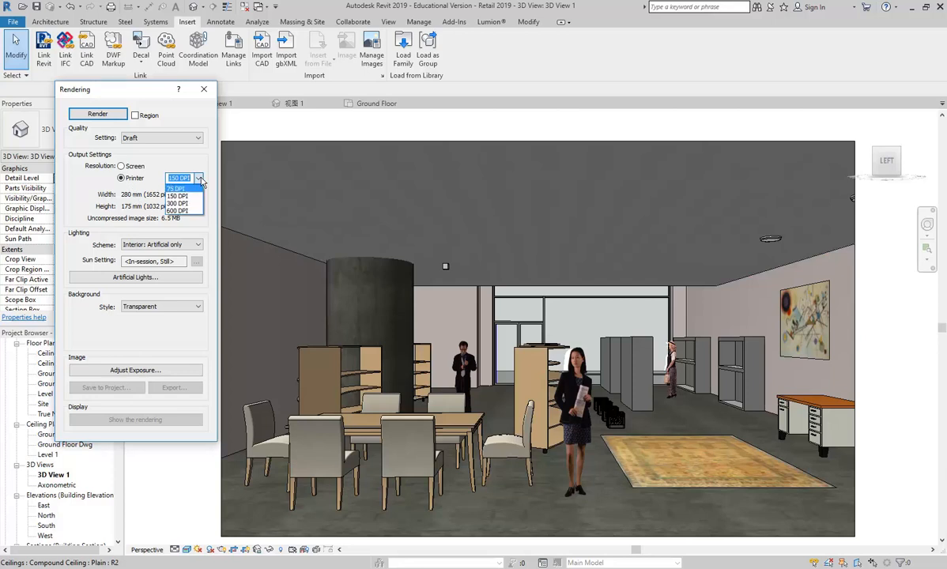
pyautogui.click(160, 200)
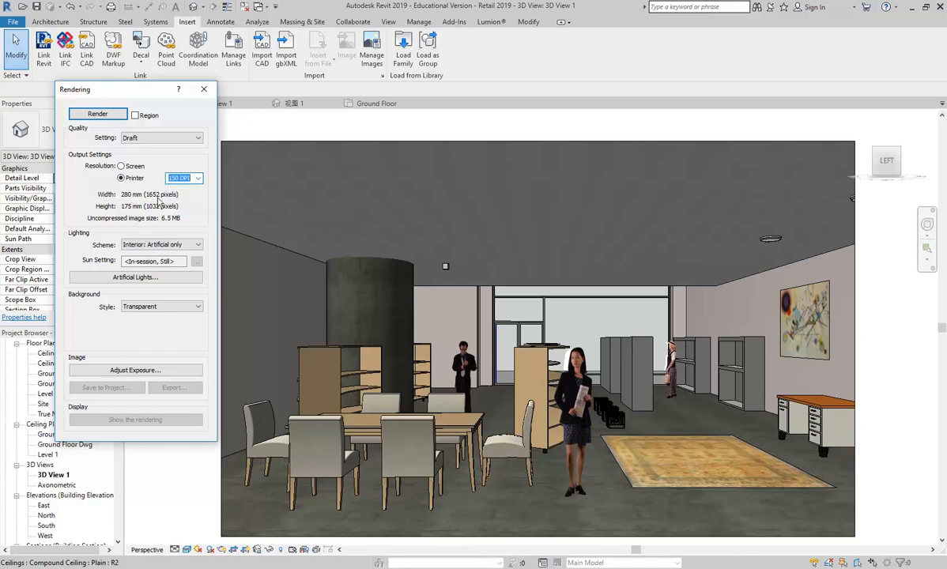
pyautogui.click(197, 180)
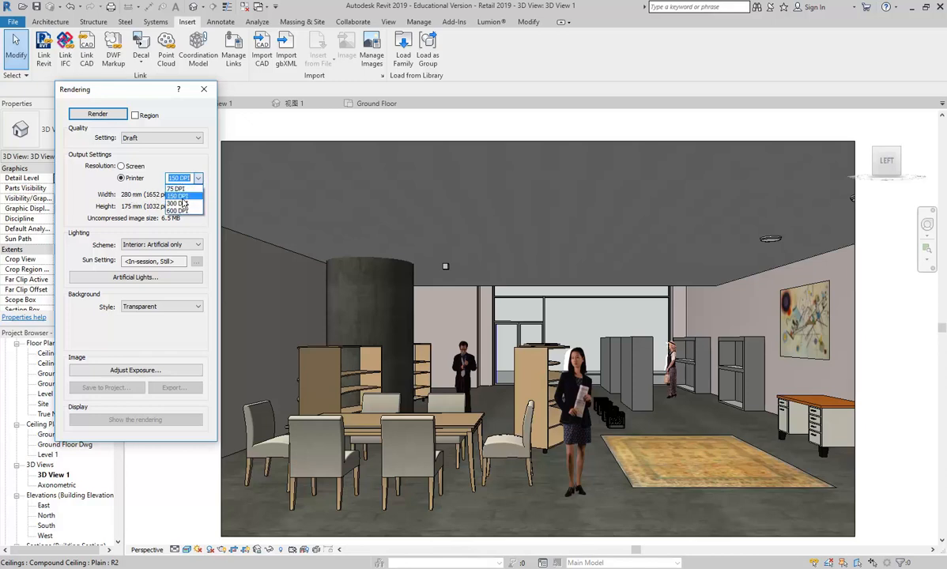
pyautogui.click(120, 183)
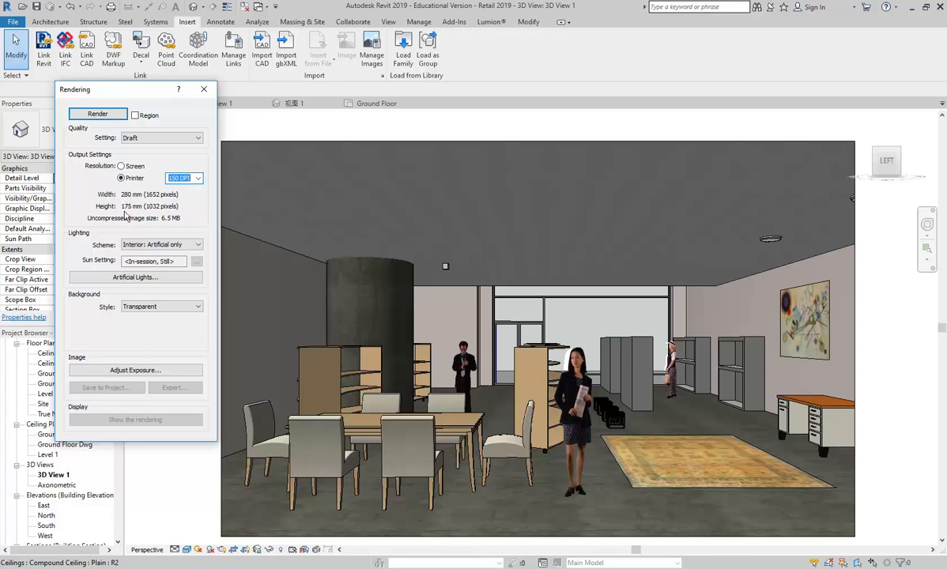
# Pan and zoom out the interior camera view, then select its crop region boundary.
pyautogui.moveTo(298, 200); pyautogui.dragTo(322, 200, button='middle')
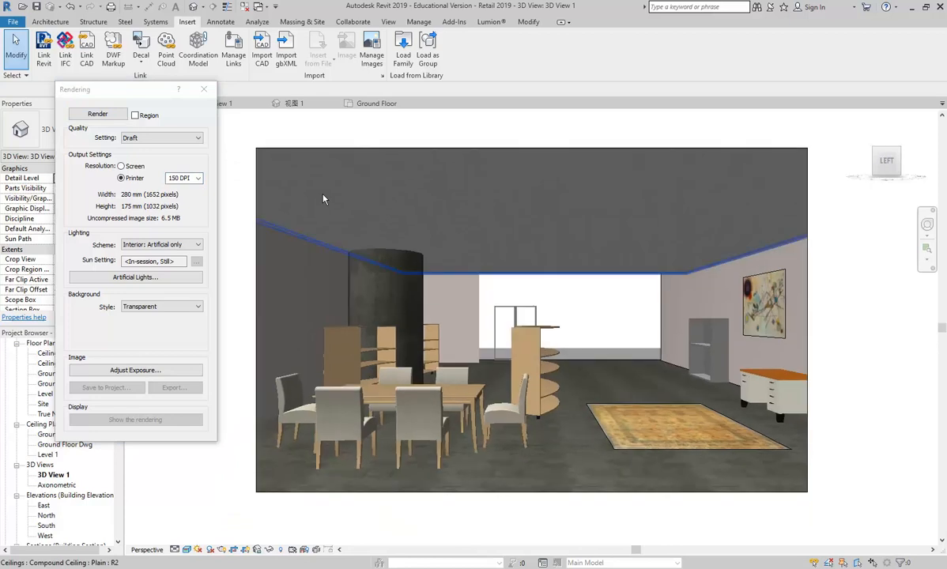
pyautogui.scroll(-1, 323, 199)
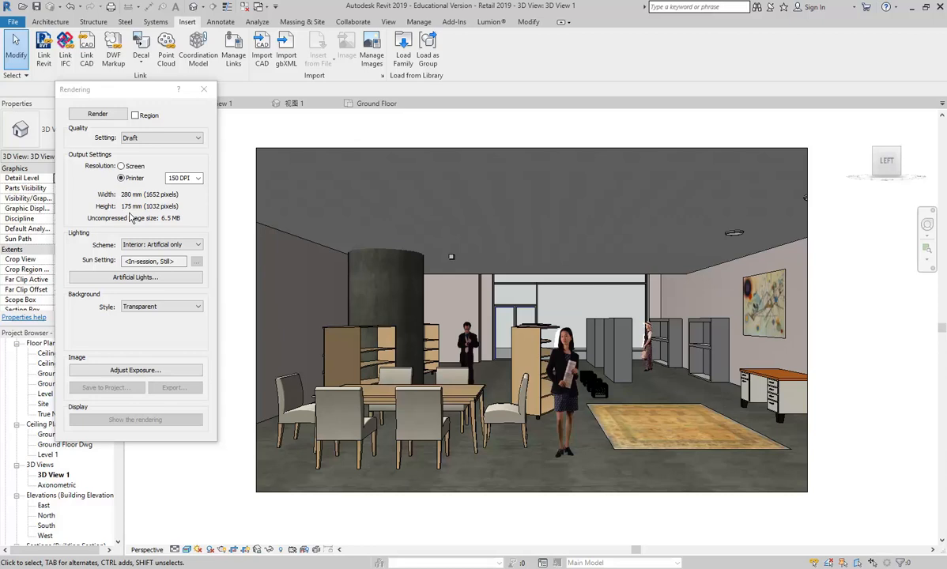
pyautogui.click(257, 187)
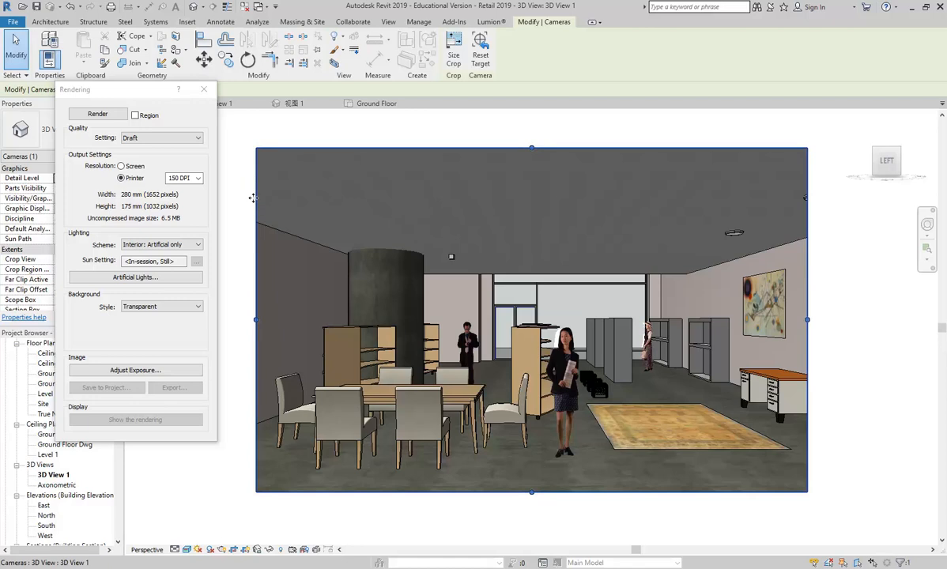
# Inspect the crop width and height, then drag the left edge inward to 263 × 175 mm (1554 × 1032 px).
pyautogui.click(453, 56)
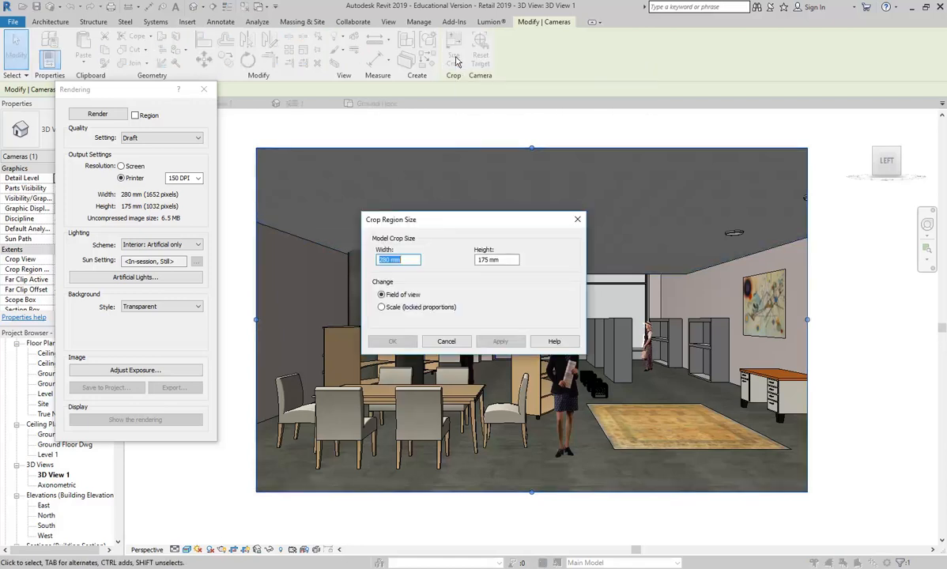
pyautogui.click(481, 259)
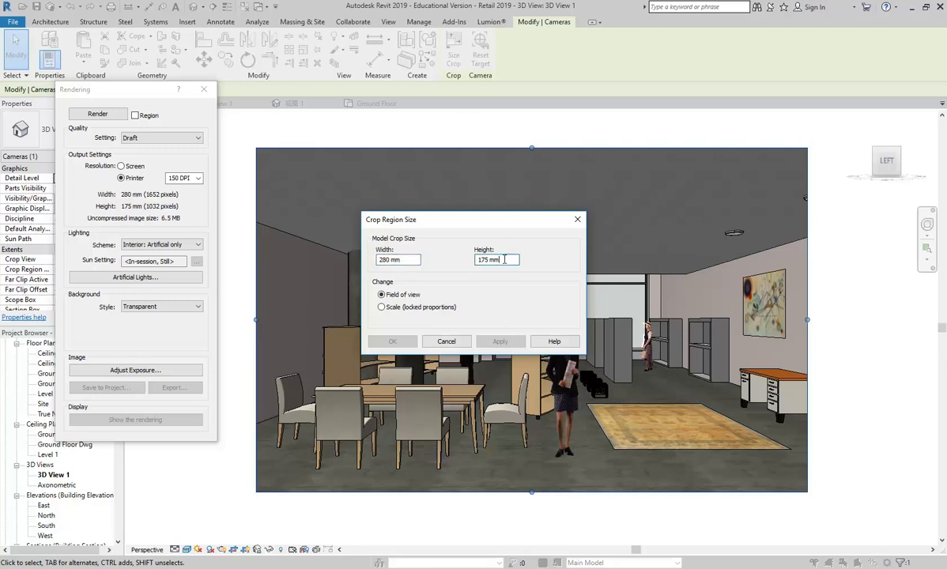
pyautogui.click(386, 261)
pyautogui.click(390, 261)
pyautogui.click(446, 341)
pyautogui.moveTo(256, 320); pyautogui.dragTo(275, 320)
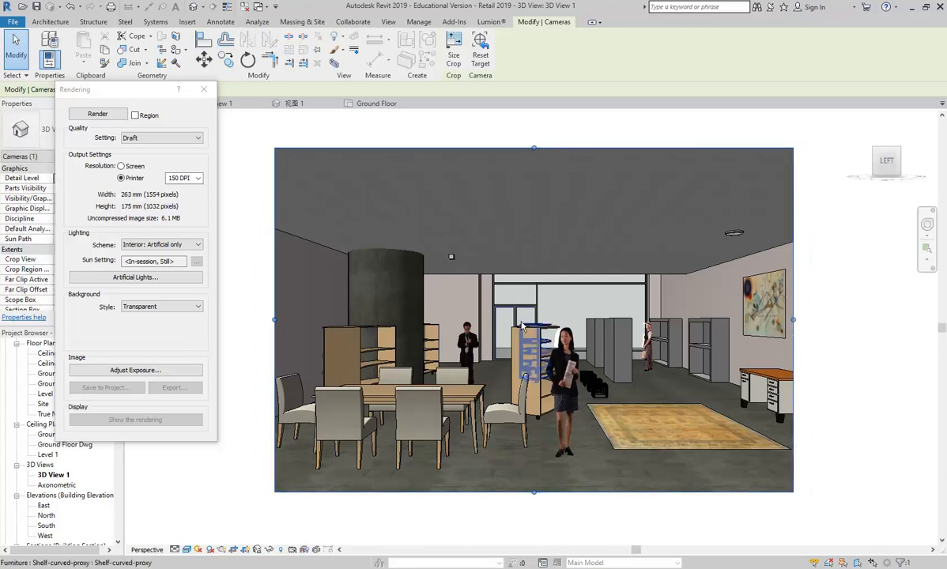
# Scale the crop region with locked proportions to 160 mm height, giving 241 × 160 mm (1423 × 945 px).
pyautogui.click(452, 44)
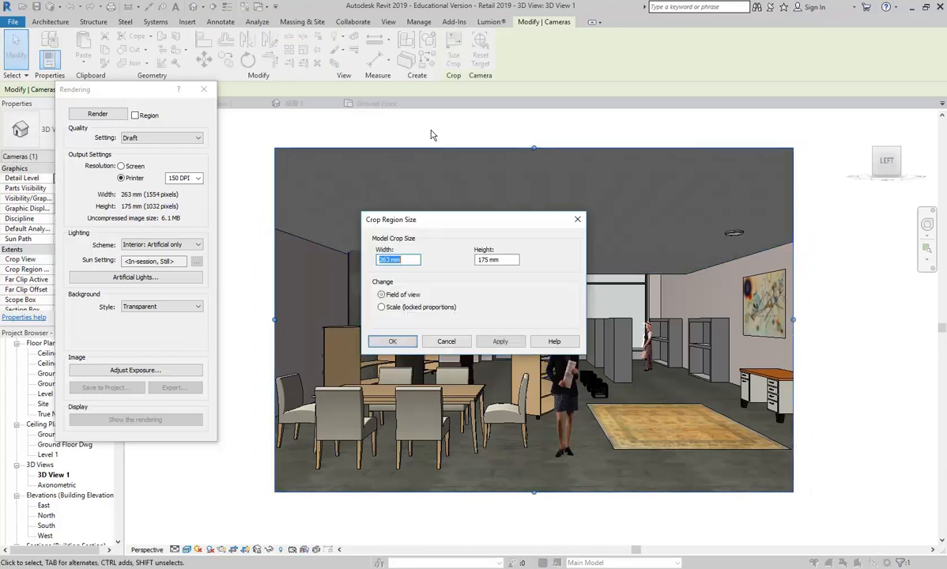
pyautogui.click(386, 260)
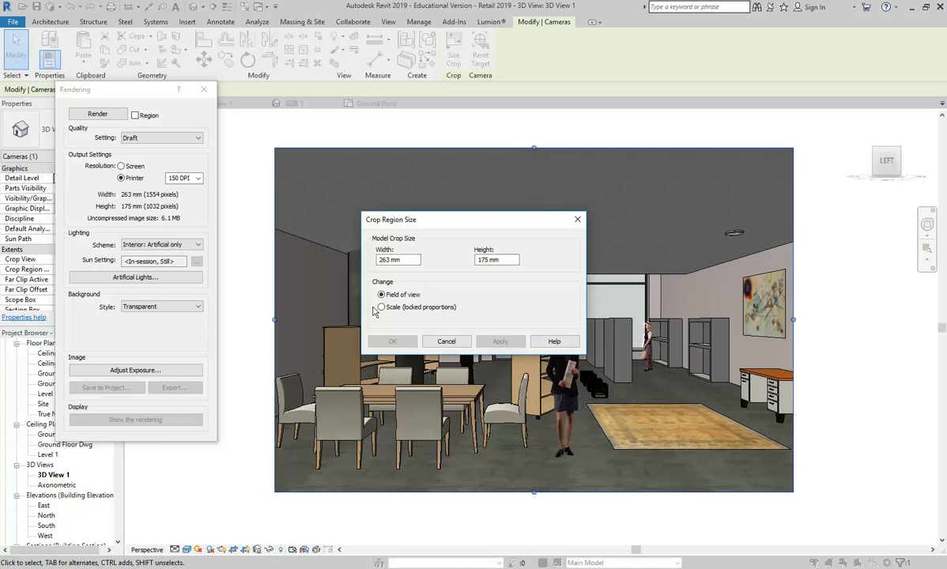
pyautogui.click(384, 262)
pyautogui.click(382, 307)
pyautogui.click(484, 260)
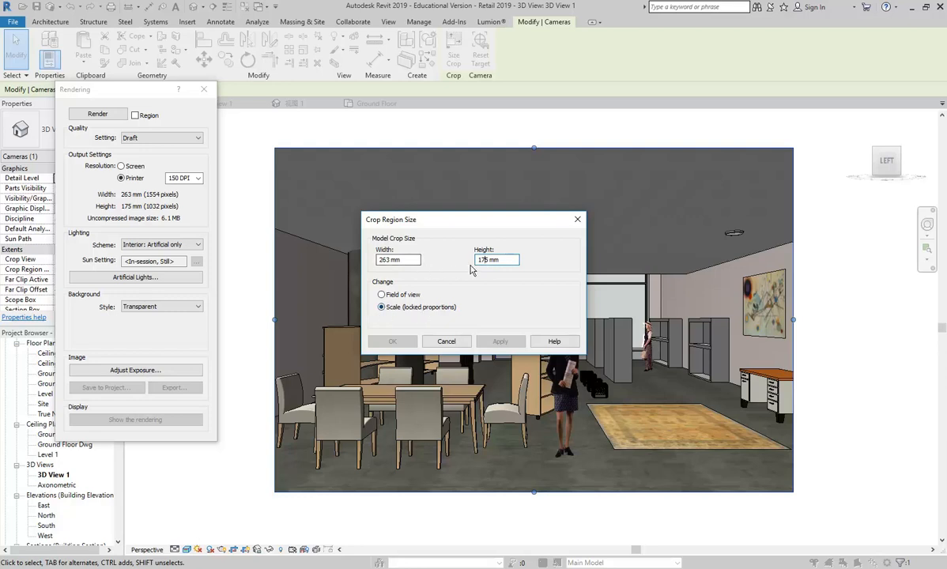
pyautogui.moveTo(488, 260); pyautogui.dragTo(448, 262)
pyautogui.write('160')
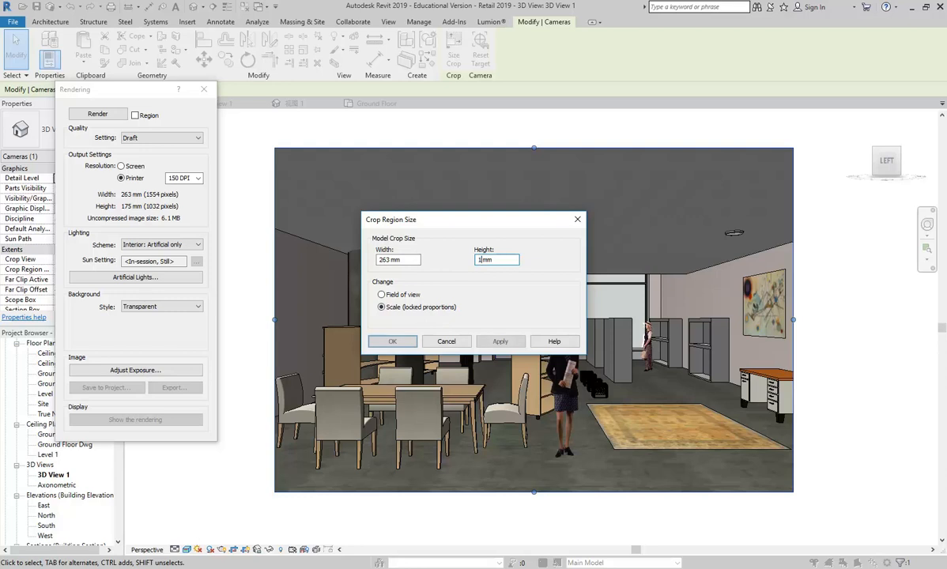
pyautogui.click(390, 260)
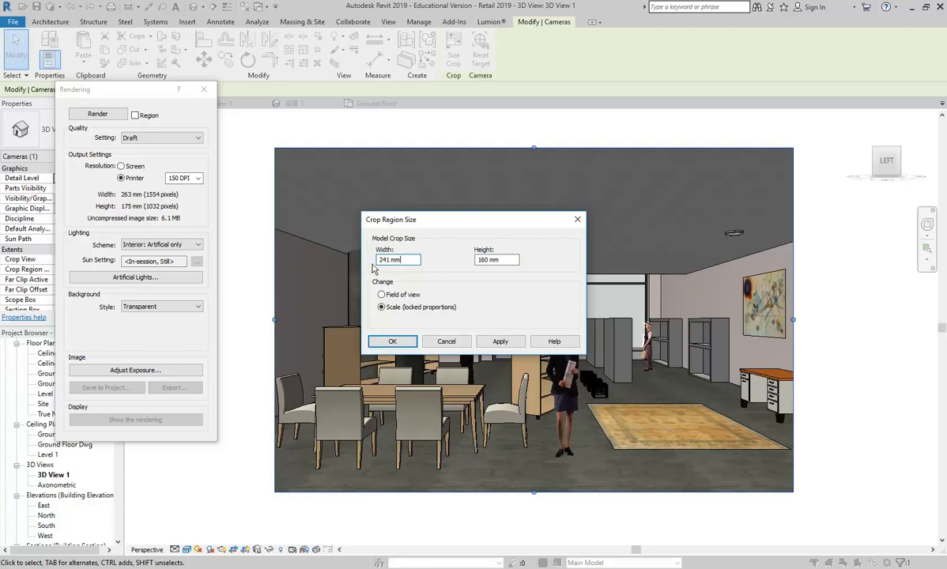
pyautogui.click(387, 340)
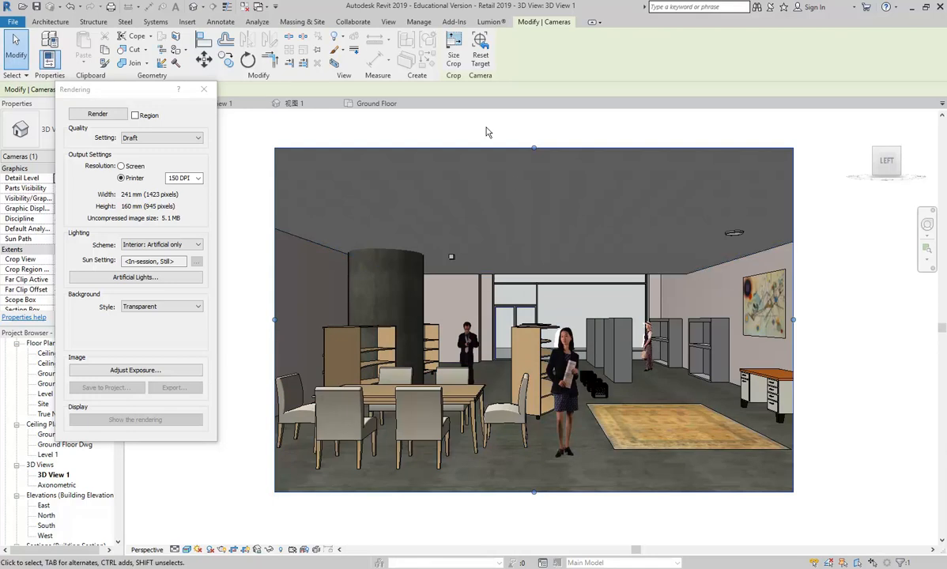
pyautogui.click(453, 49)
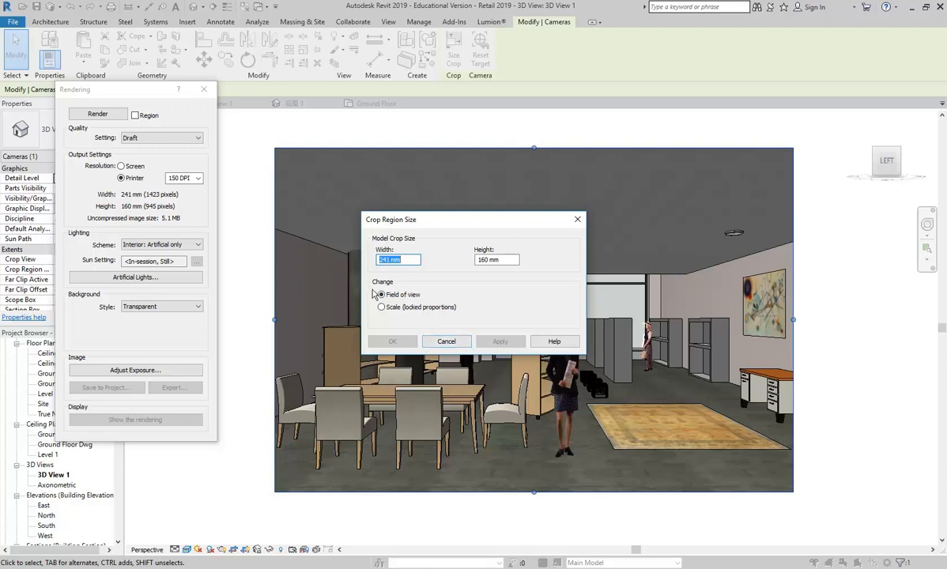
# Change the crop width to 260 mm, keeping field of view, for a 260 × 160 mm region.
pyautogui.click(481, 260)
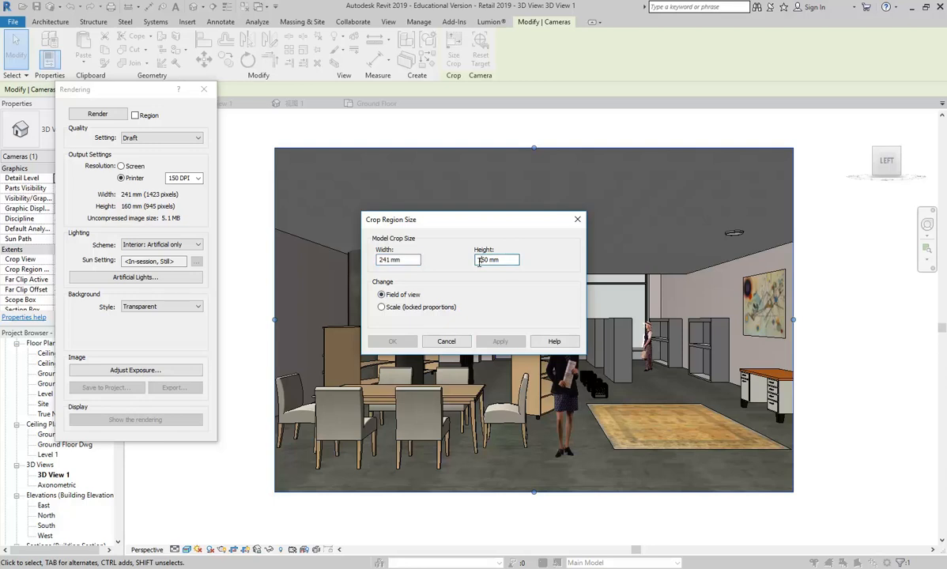
pyautogui.click(385, 260)
pyautogui.write('60')
pyautogui.click(484, 260)
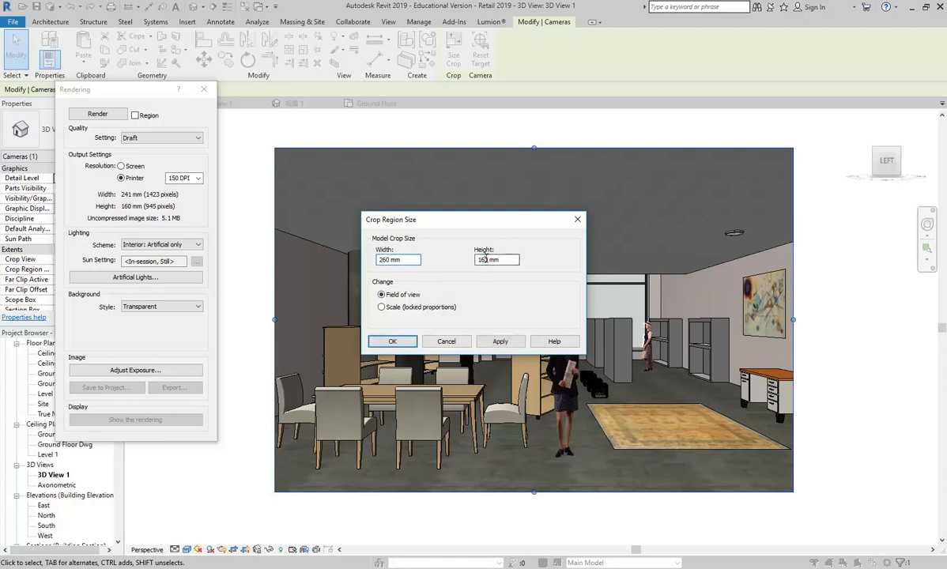
pyautogui.click(392, 340)
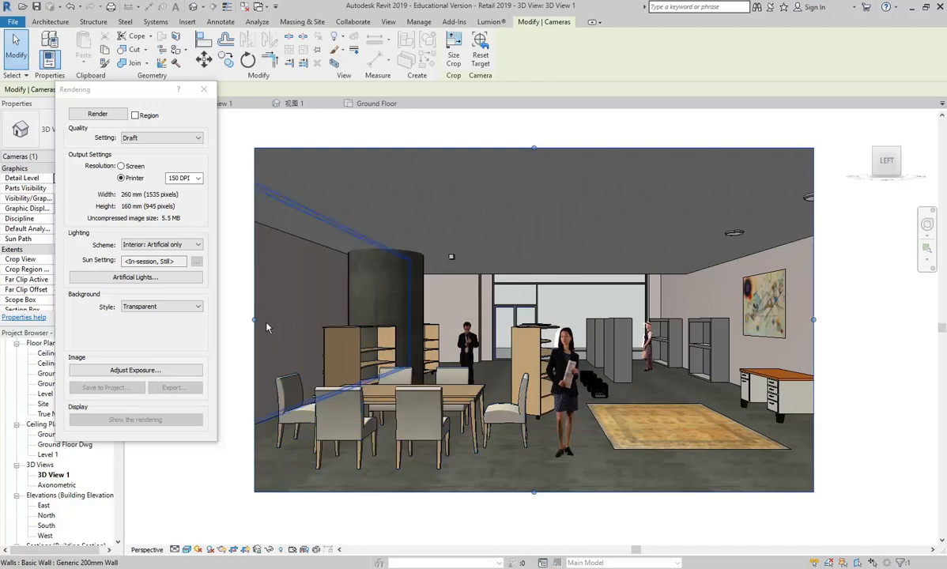
# Recheck the crop size settings with the locked-proportion option and close them without changes.
pyautogui.click(454, 51)
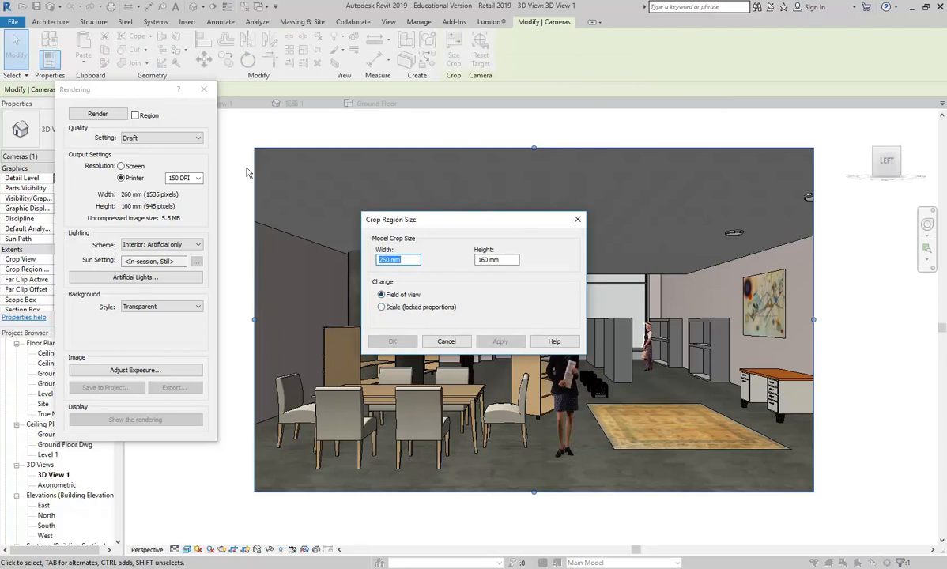
pyautogui.click(383, 309)
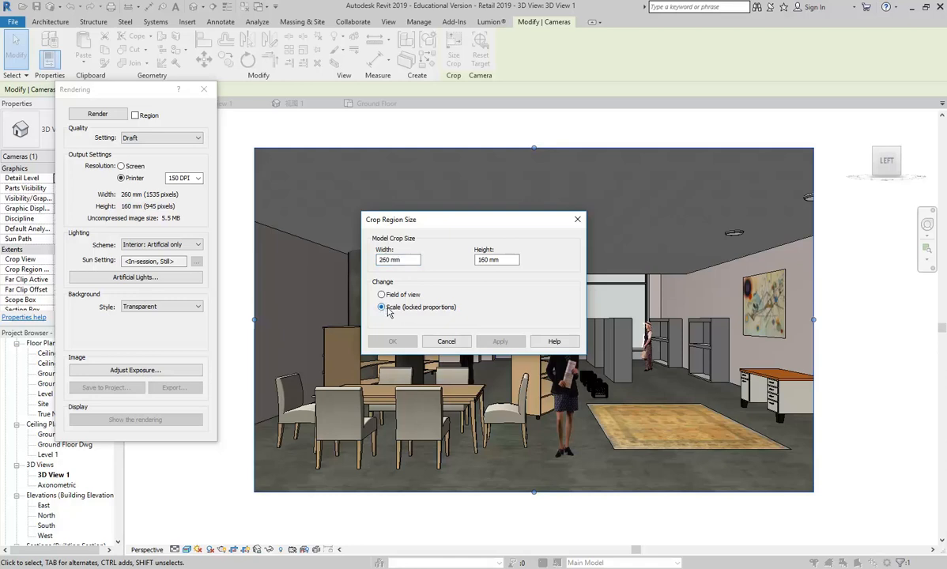
pyautogui.click(447, 341)
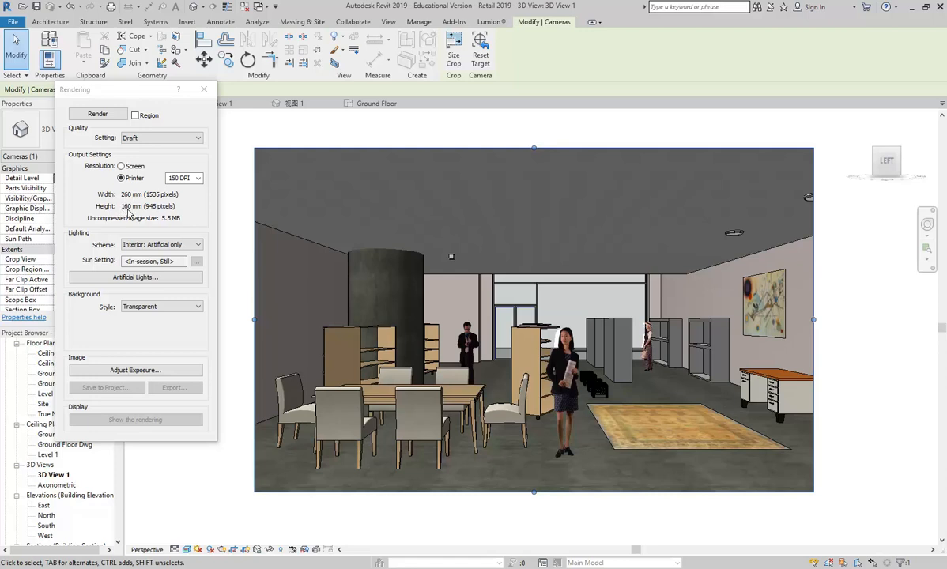
# Raise the print resolution to 300 DPI for a 3071 × 1890 pixel, 22.1 MB render.
pyautogui.click(198, 179)
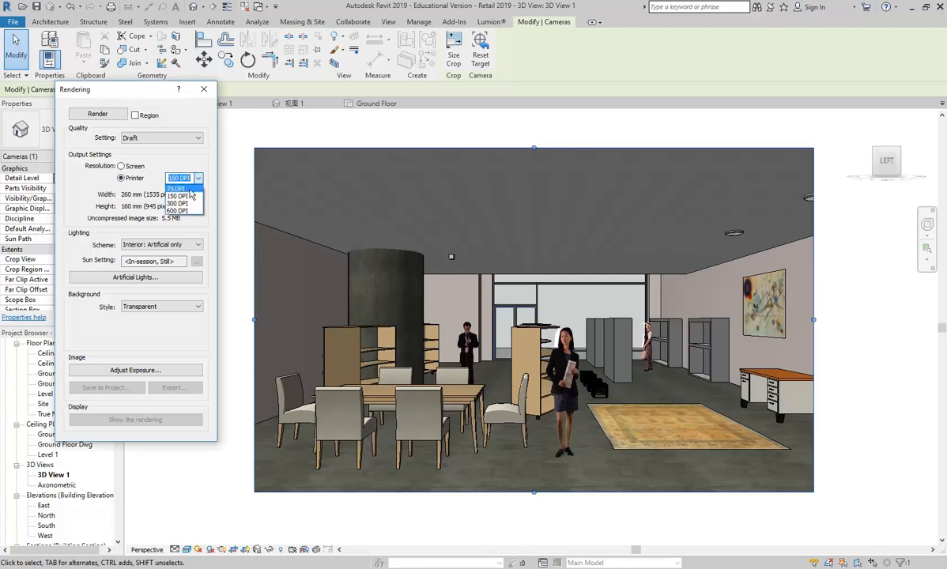
pyautogui.click(186, 204)
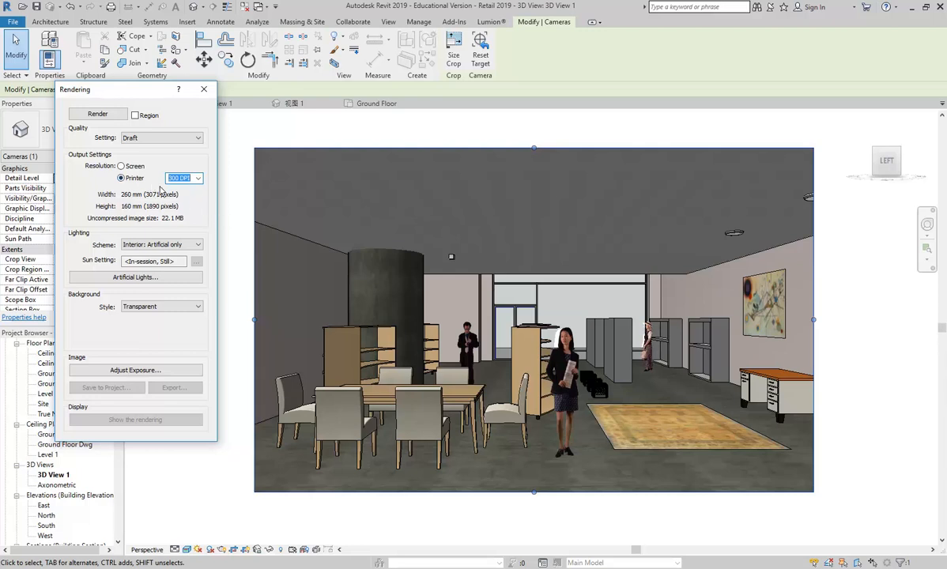
pyautogui.moveTo(117, 95)
pyautogui.mouseDown()
pyautogui.moveTo(136, 103)
pyautogui.moveTo(128, 102)
pyautogui.mouseUp()
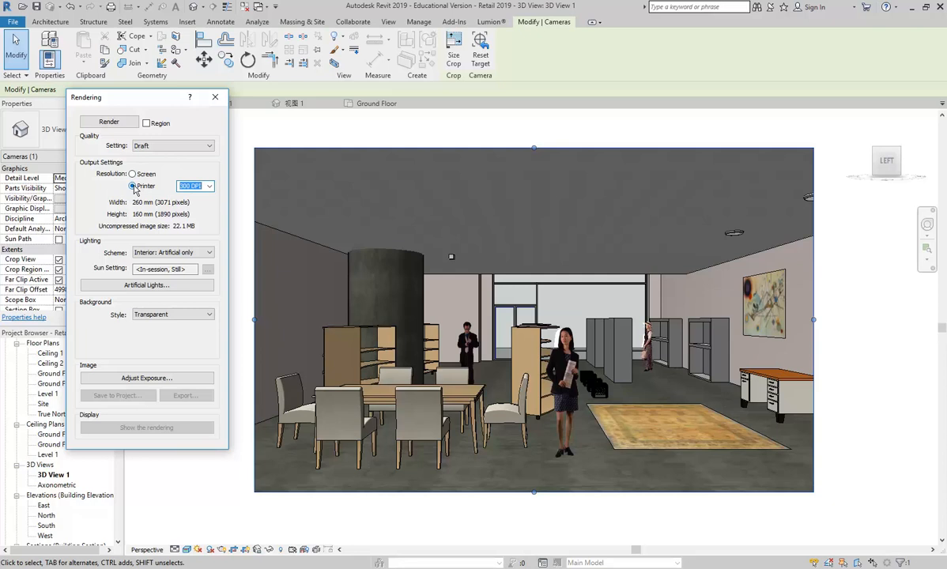
# List the quality presets Draft, Medium, High, Best, Custom and Edit, keeping Draft current.
pyautogui.click(208, 146)
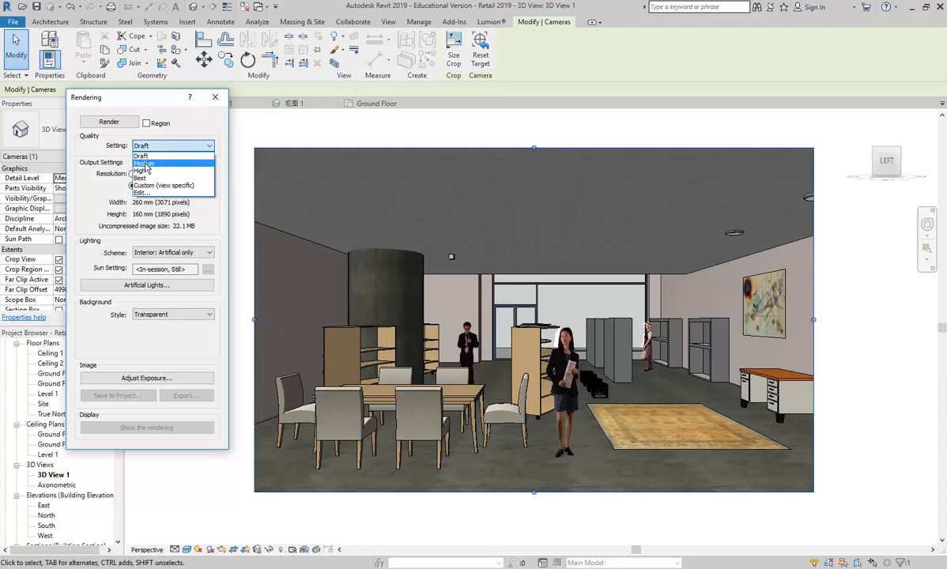
# Copy Draft to a custom quality setting and compare precise versus approximate materials and shadows.
pyautogui.click(143, 194)
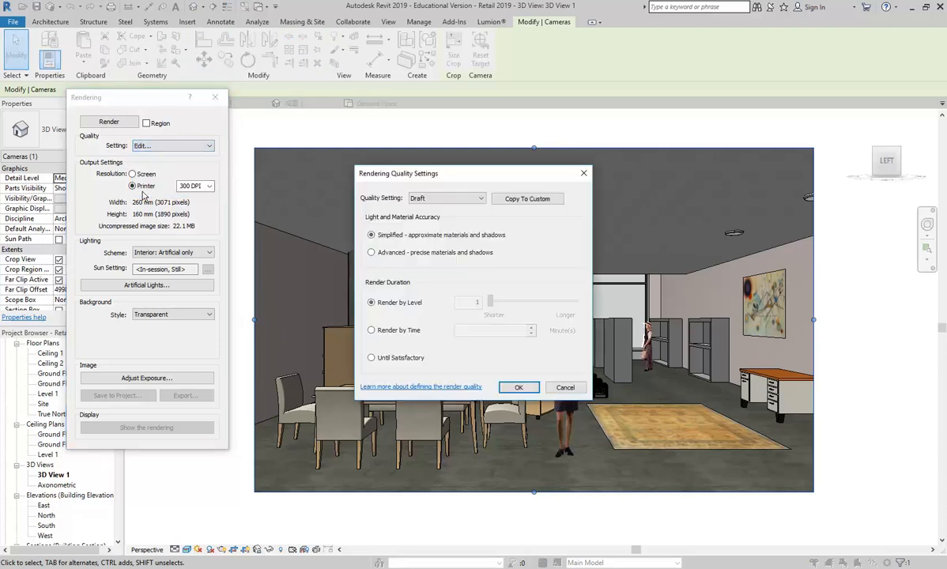
pyautogui.moveTo(399, 162); pyautogui.dragTo(273, 79)
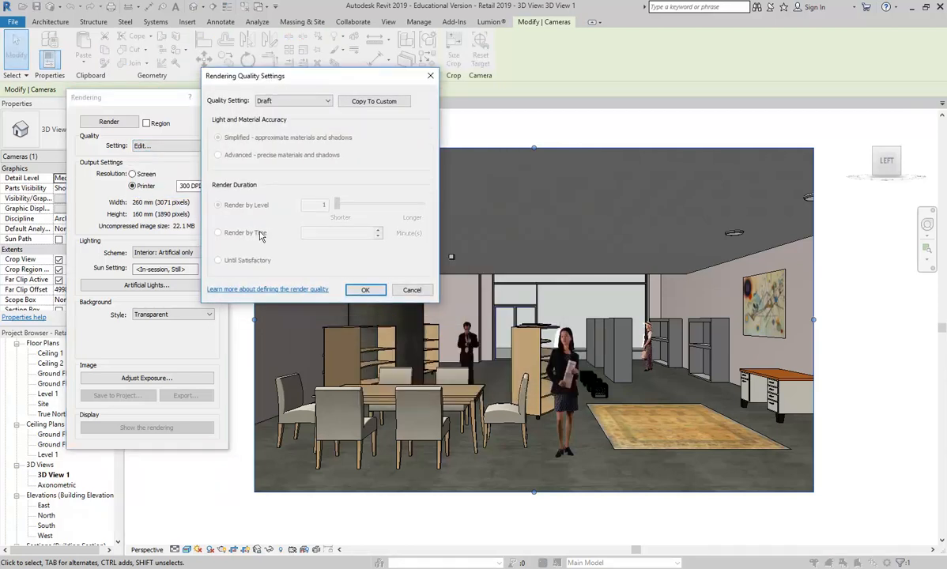
pyautogui.click(374, 102)
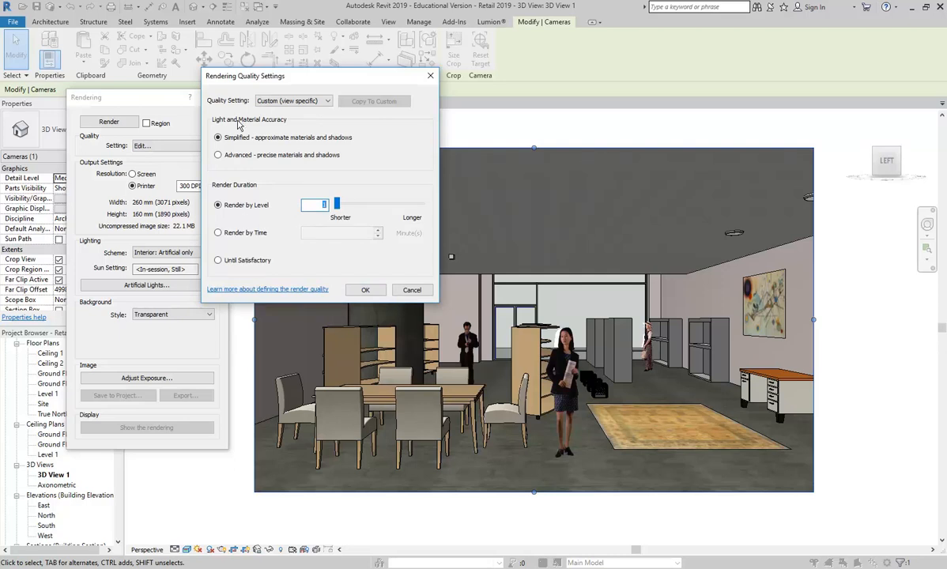
pyautogui.click(217, 154)
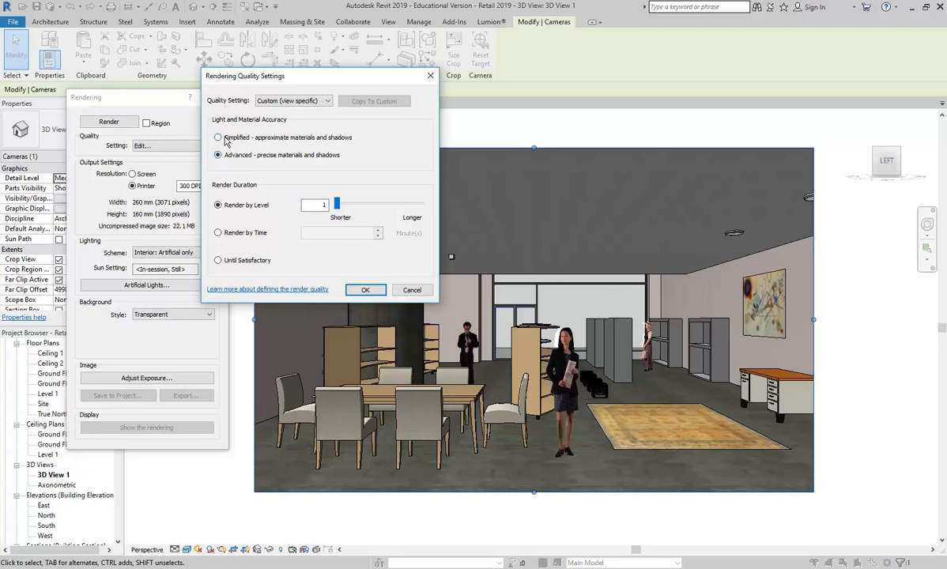
pyautogui.click(217, 138)
# Switch materials and shadows from Simplified to Advanced and raise the Render by Level slider.
pyautogui.click(234, 138)
pyautogui.click(233, 155)
pyautogui.moveTo(337, 205); pyautogui.dragTo(370, 205)
pyautogui.moveTo(369, 204); pyautogui.dragTo(357, 205)
# Bring the IE course window forward and open google.com in a new tab.
pyautogui.click(79, 568)
pyautogui.click(549, 531)
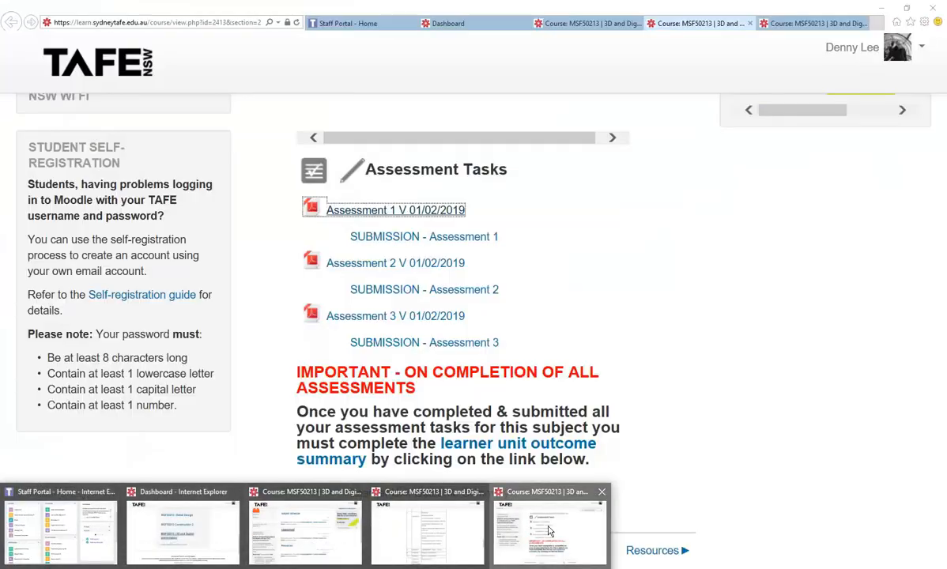
pyautogui.click(877, 24)
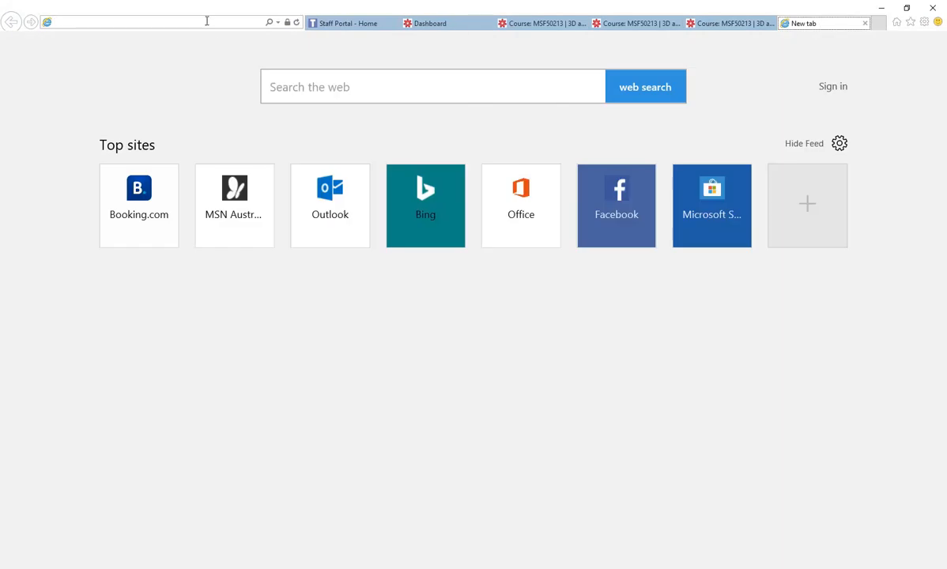
pyautogui.click(206, 21)
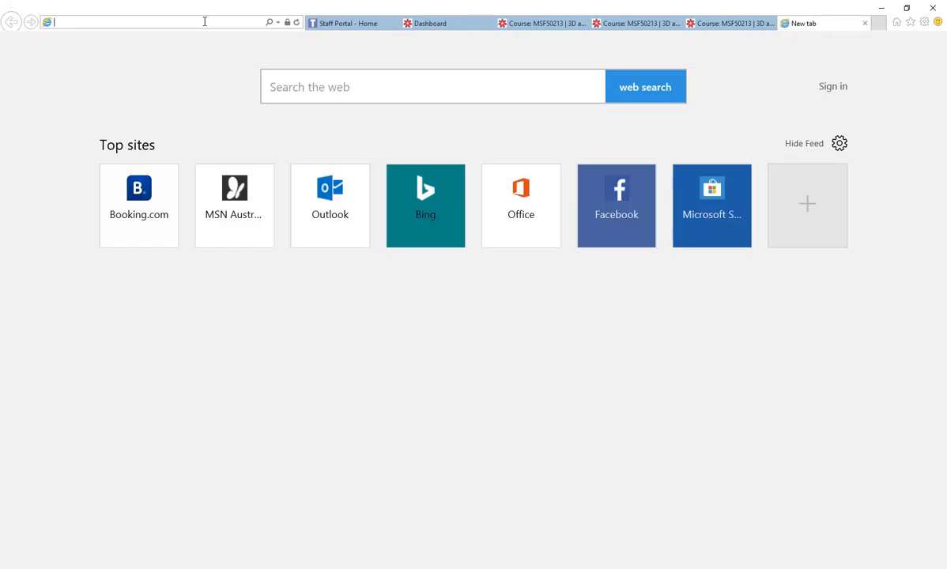
pyautogui.write('google.com/')
pyautogui.click(144, 39)
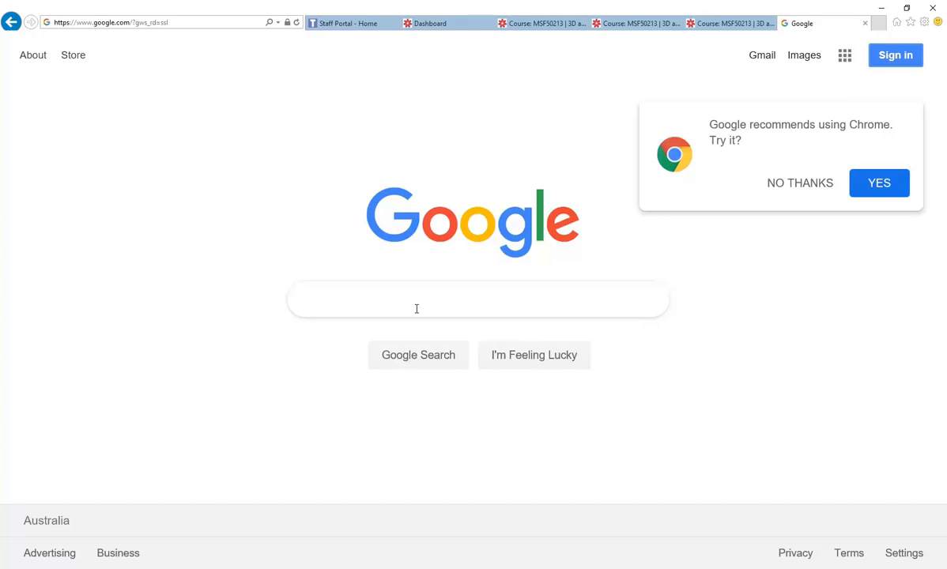
# Search Google for 'anti aliasing'.
pyautogui.write('antialiasing')
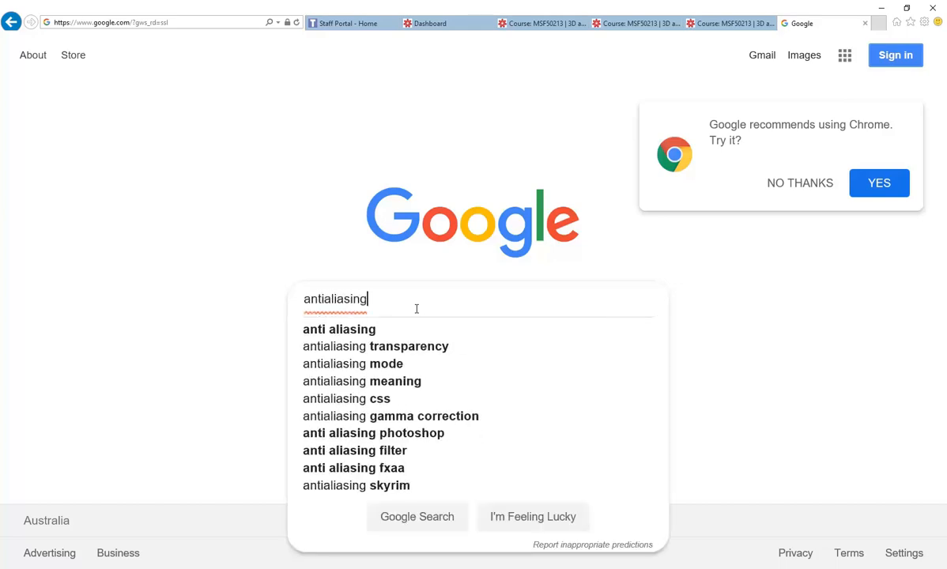
pyautogui.press('Down')
pyautogui.press('Return')
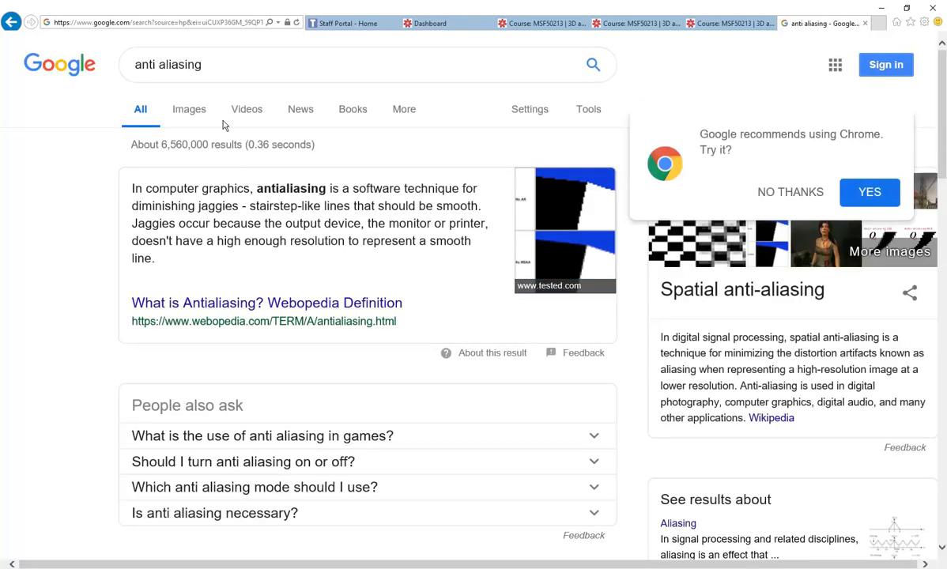
# Switch to image results for anti aliasing and scroll through the aliased versus anti-aliased examples.
pyautogui.click(192, 109)
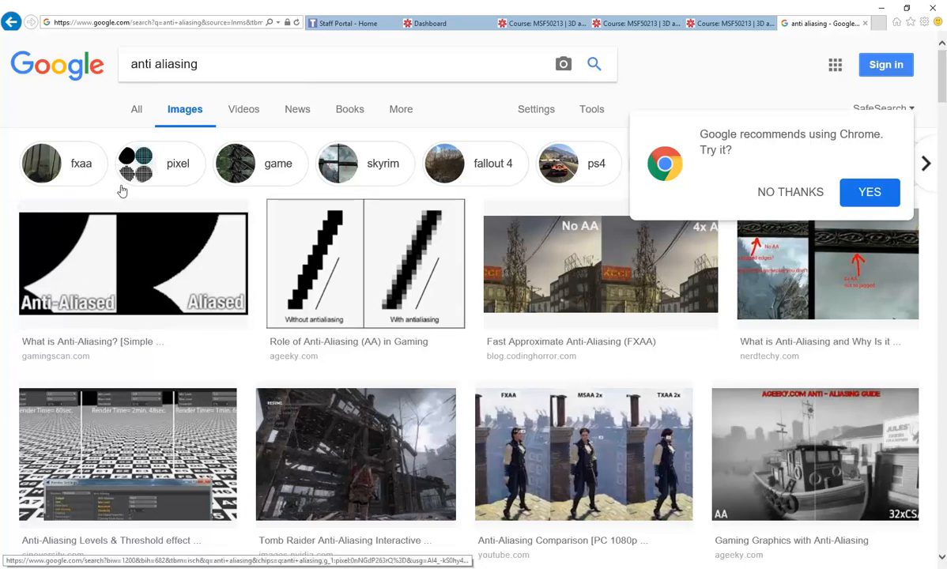
pyautogui.scroll(-6, 412, 316)
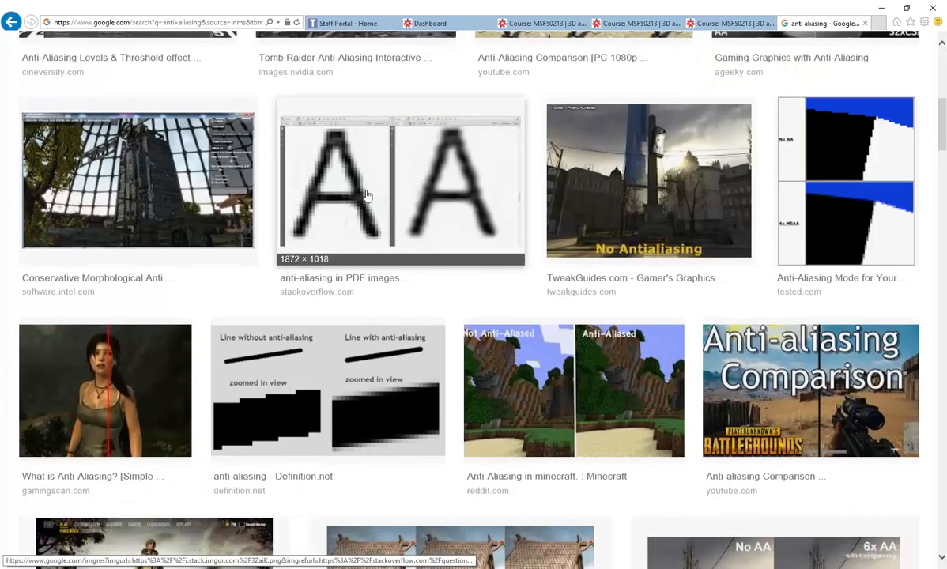
pyautogui.scroll(-6, 311, 379)
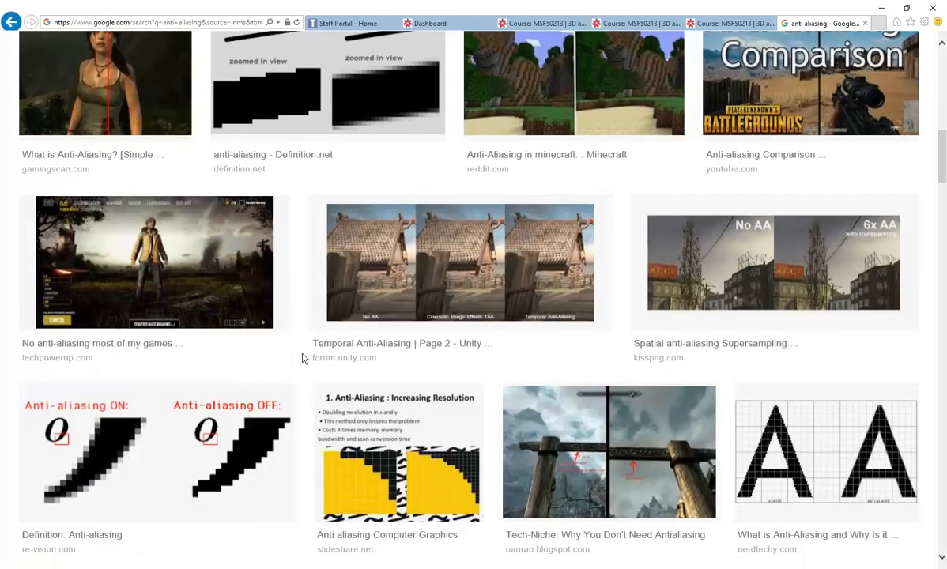
pyautogui.scroll(-10, 303, 358)
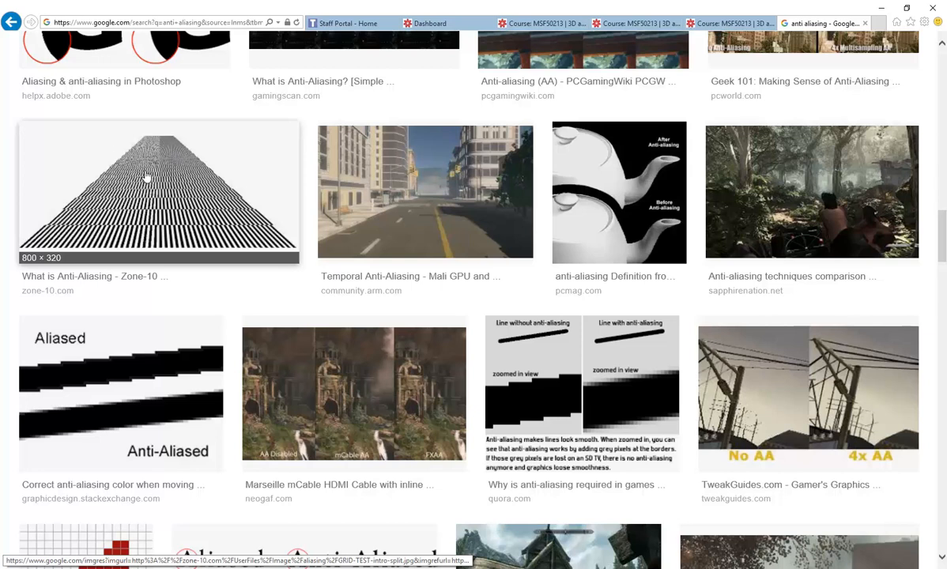
pyautogui.scroll(-7, 223, 313)
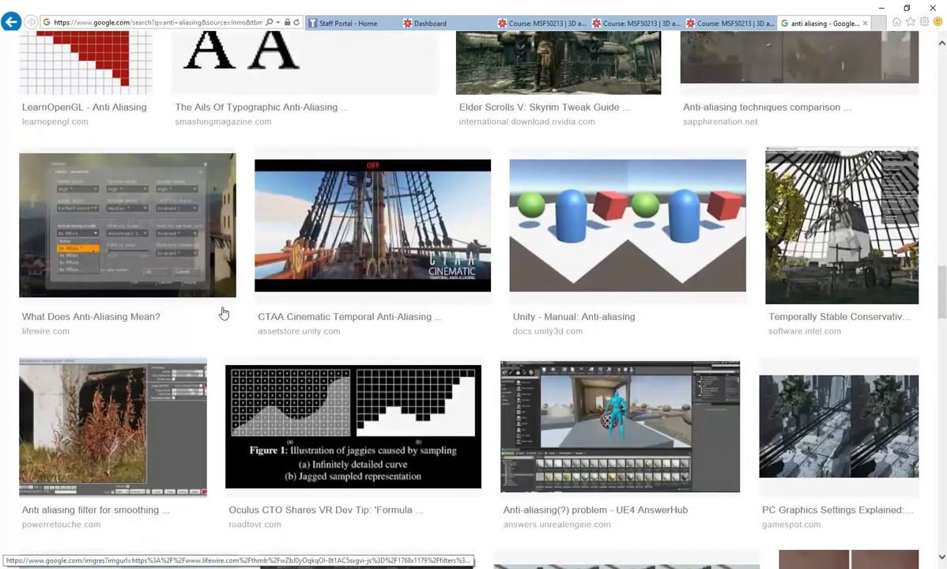
pyautogui.scroll(-5, 223, 313)
pyautogui.scroll(-1, 291, 326)
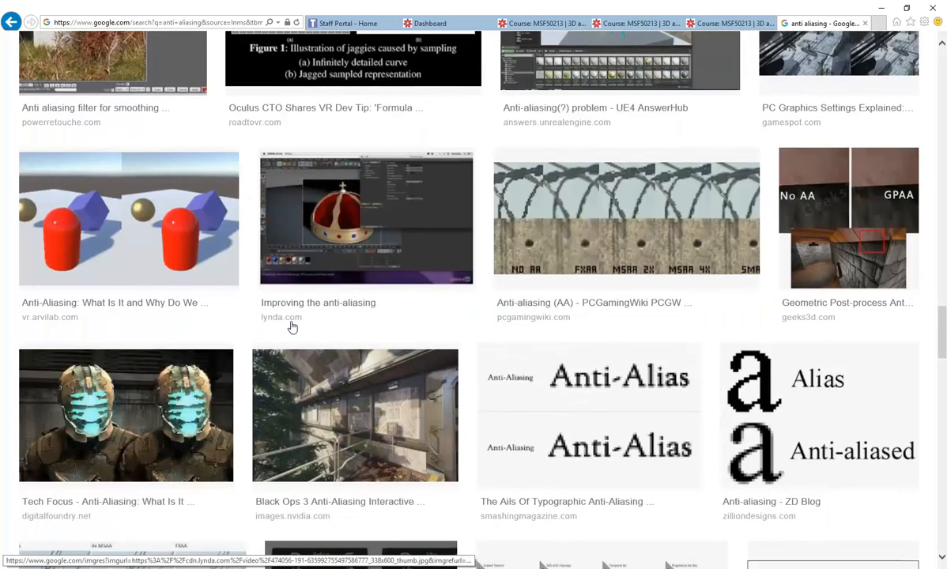
# Back in Revit, accept the custom quality, then copy the High preset into custom settings.
pyautogui.click(883, 7)
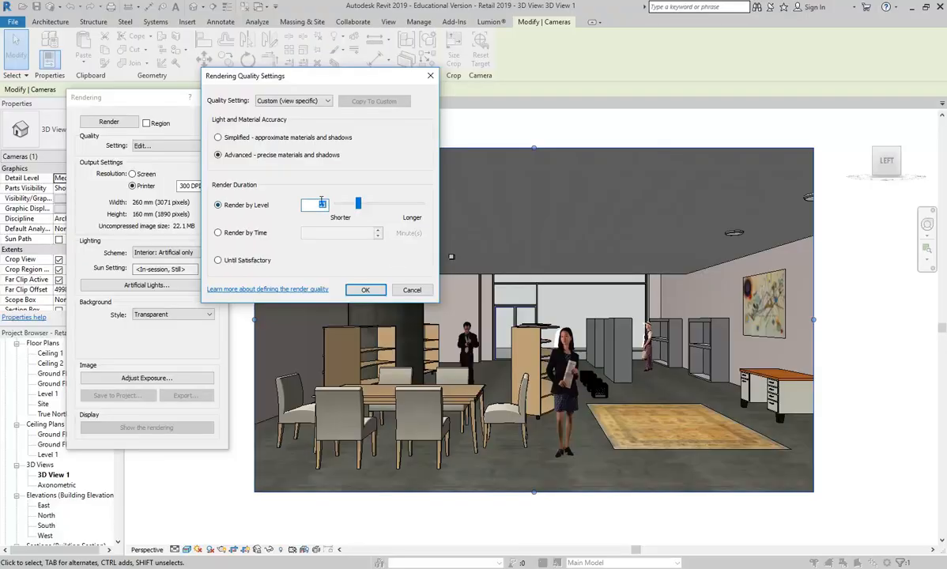
pyautogui.click(365, 290)
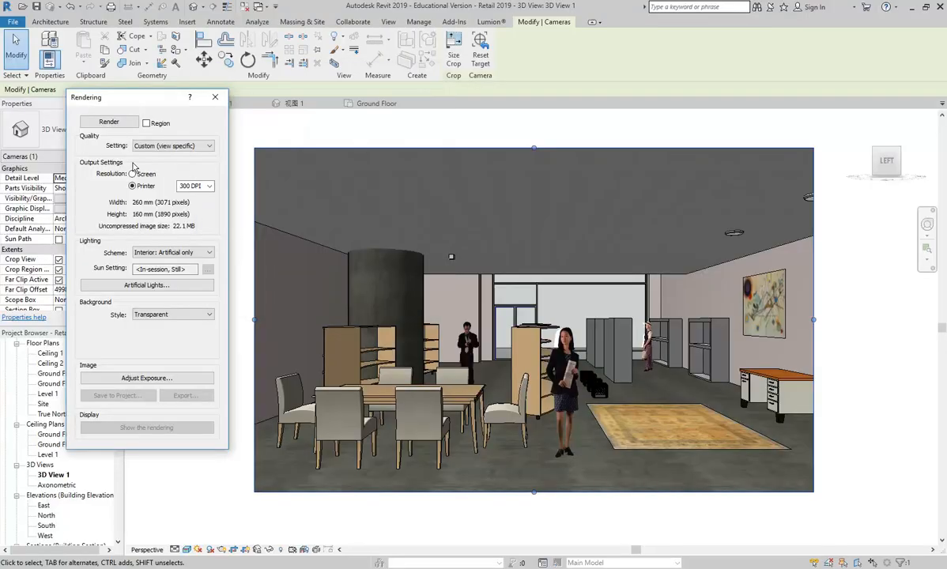
pyautogui.click(158, 147)
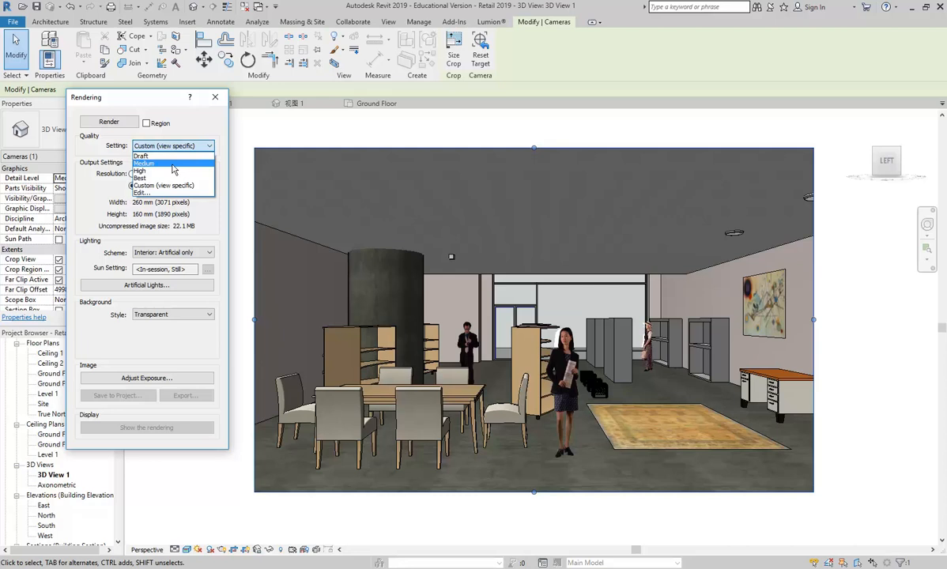
pyautogui.click(173, 168)
pyautogui.click(168, 147)
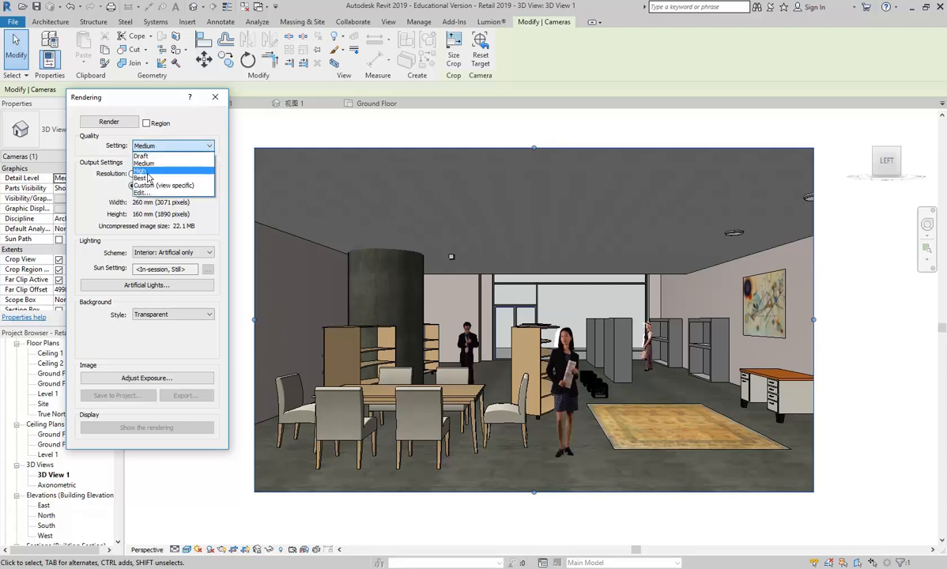
pyautogui.click(147, 172)
pyautogui.click(170, 145)
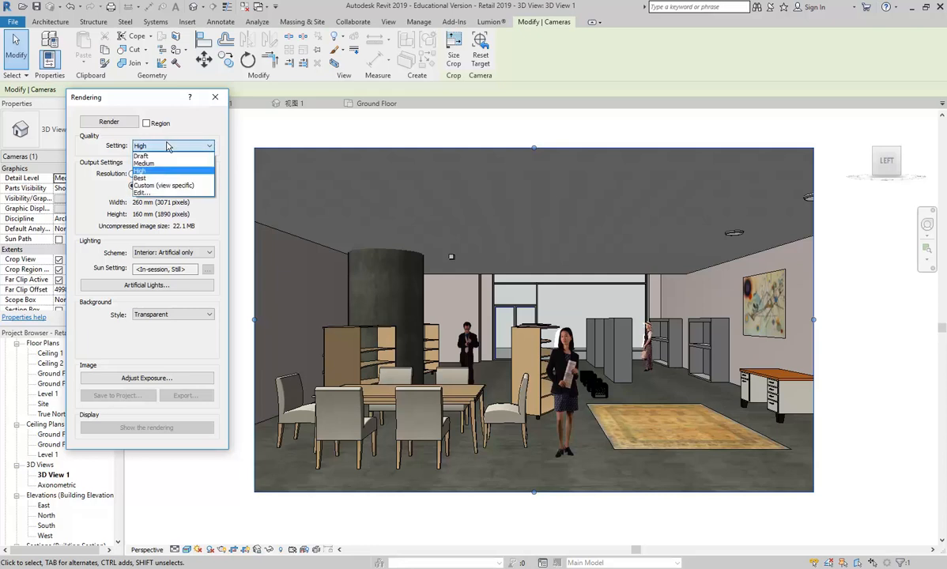
pyautogui.click(157, 192)
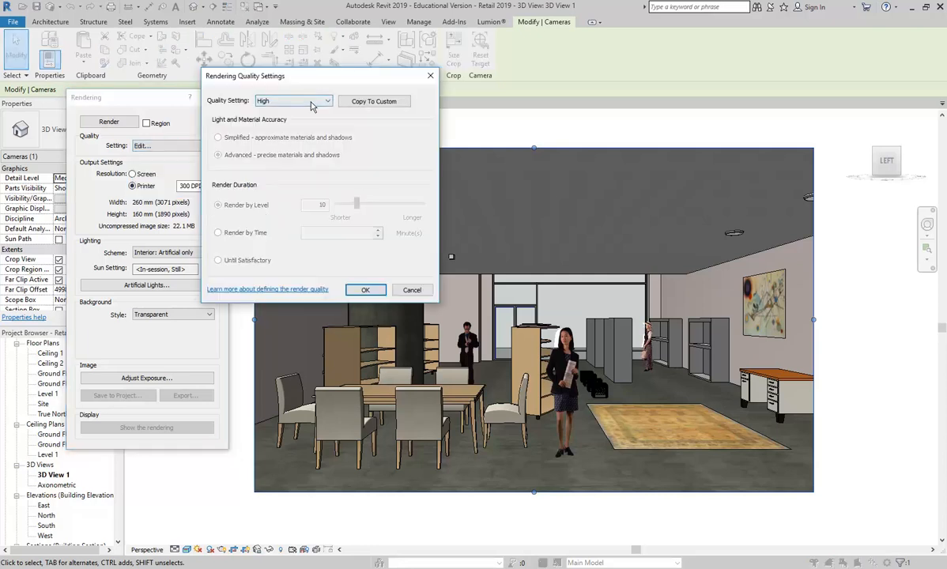
pyautogui.click(370, 103)
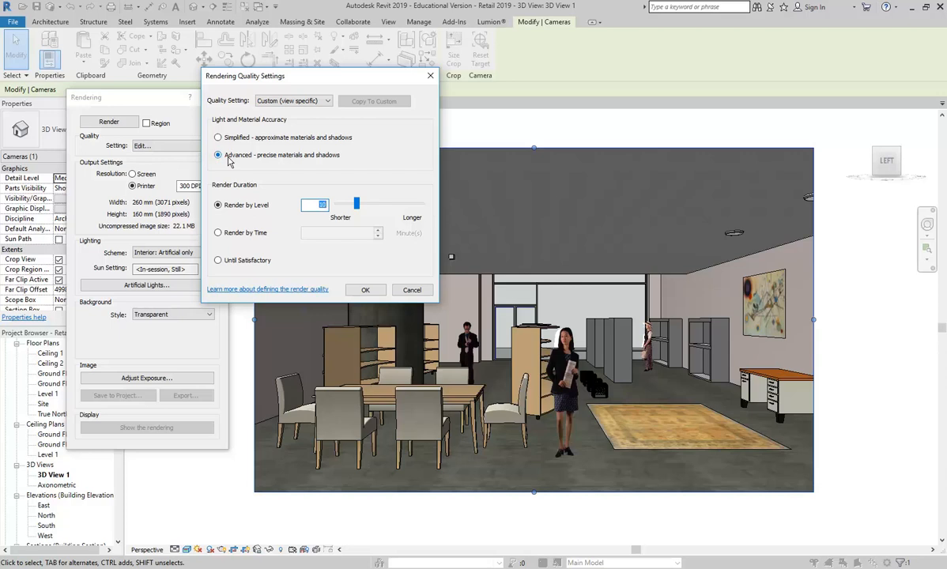
pyautogui.click(365, 290)
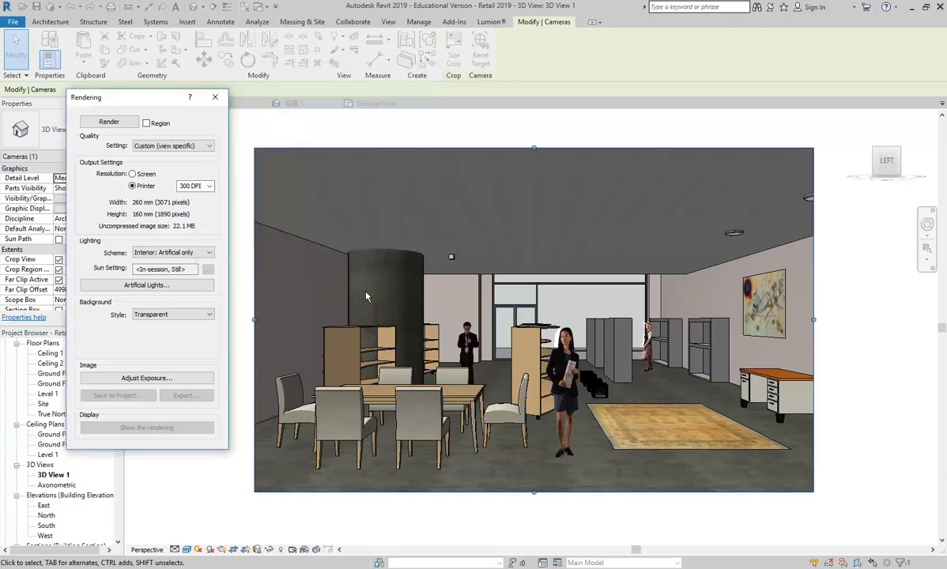
# Set quality to Medium, keep Interior: Artificial only lighting, and close the Rendering dialog.
pyautogui.click(192, 146)
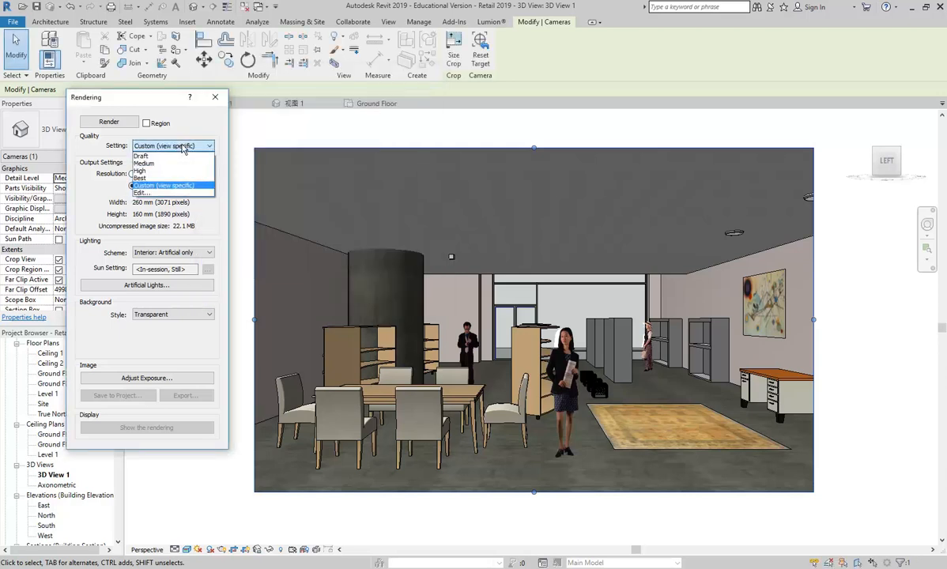
pyautogui.click(145, 162)
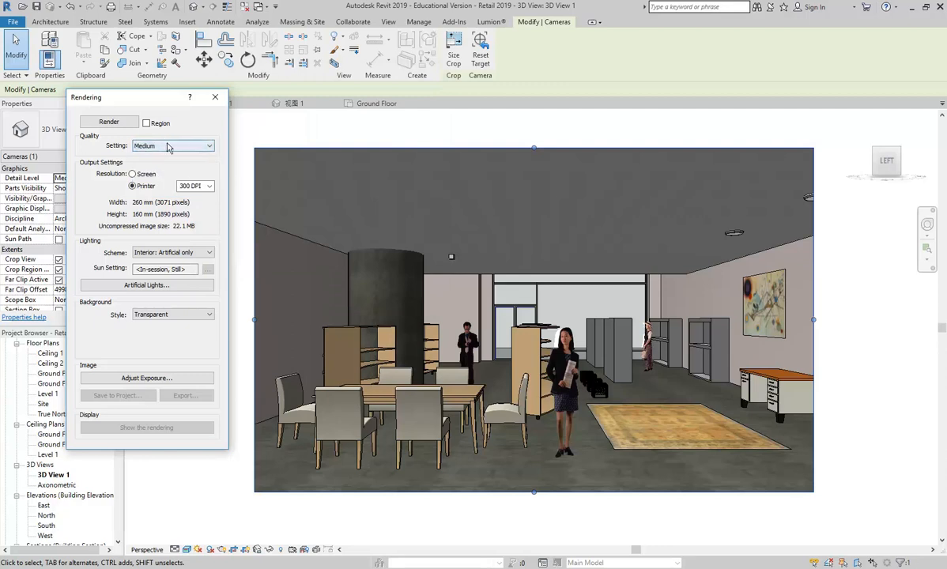
pyautogui.click(184, 149)
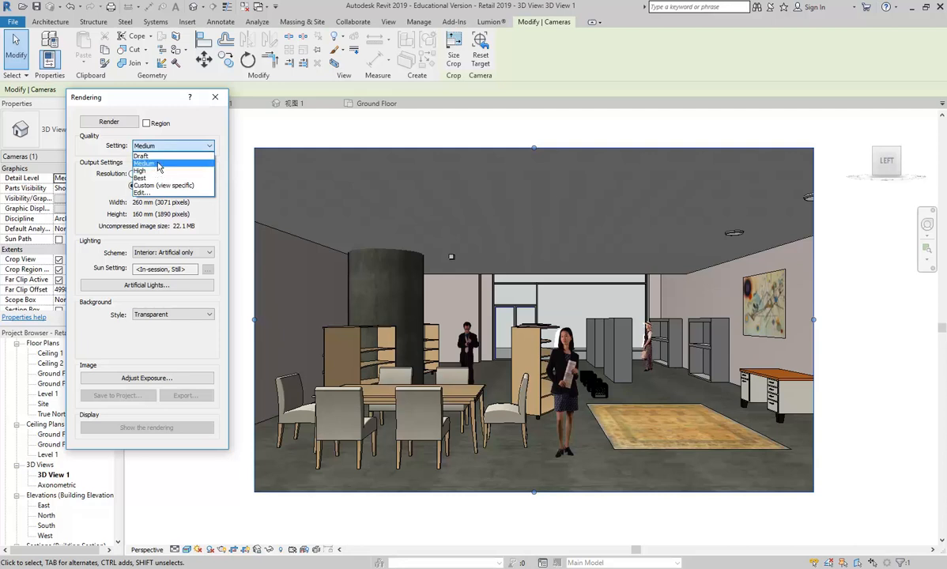
pyautogui.click(160, 147)
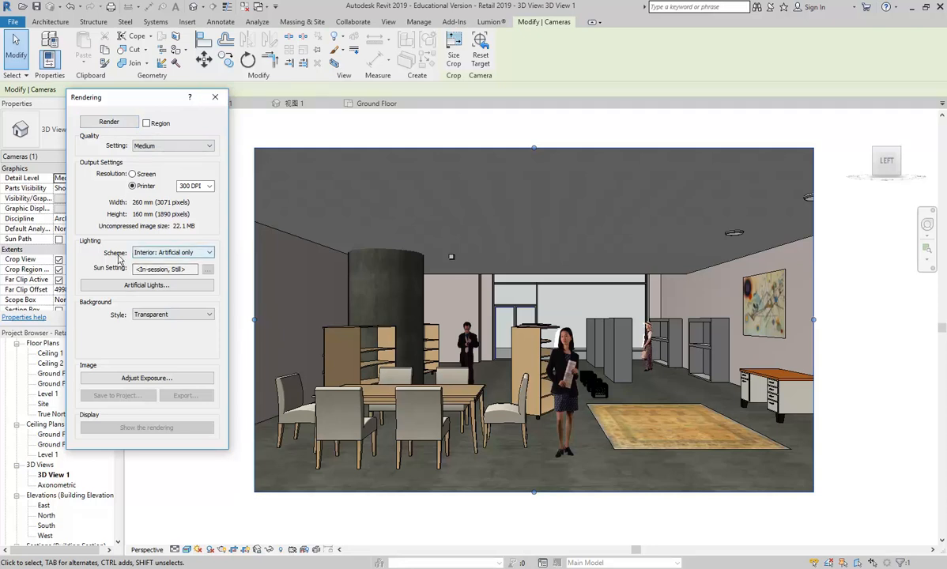
pyautogui.click(166, 253)
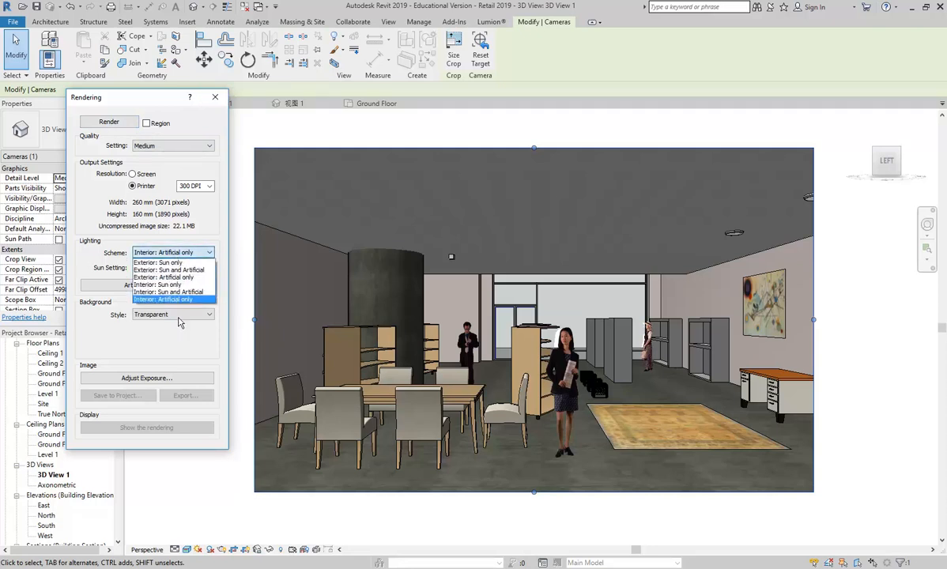
pyautogui.click(159, 300)
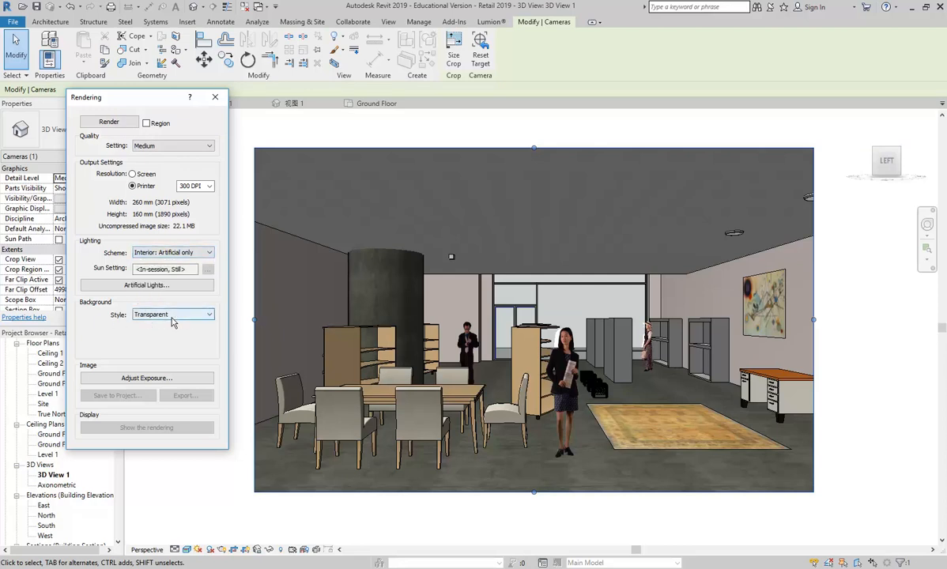
pyautogui.click(215, 96)
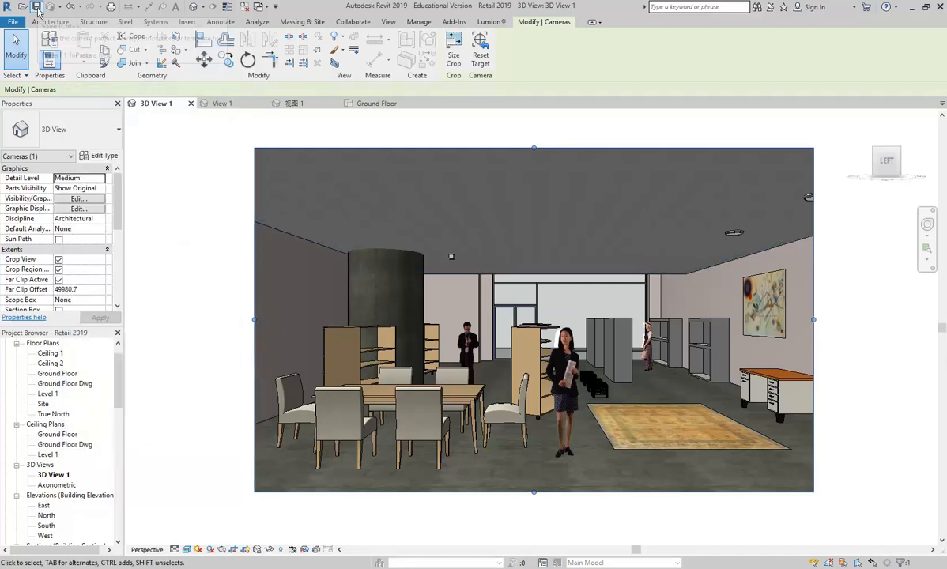
pyautogui.click(35, 7)
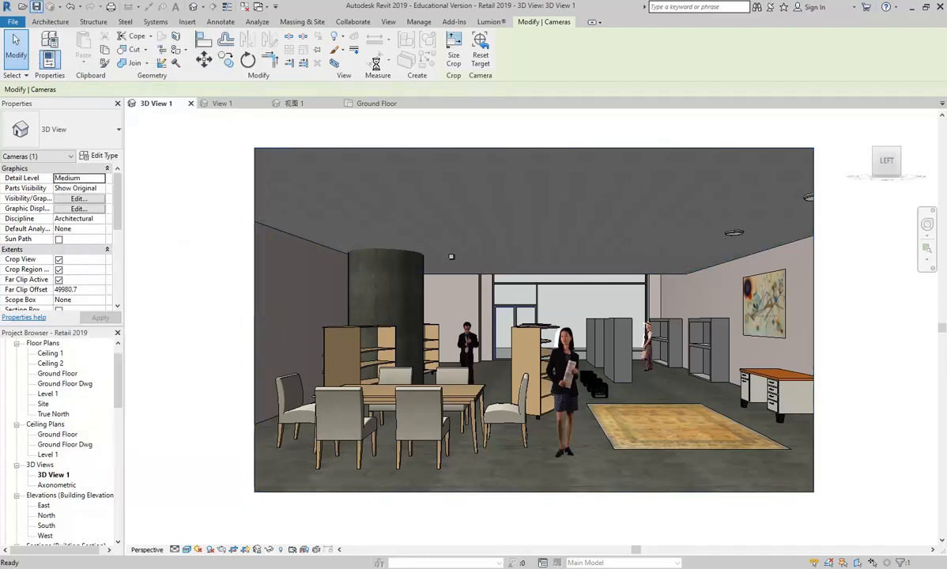
pyautogui.press('Escape')
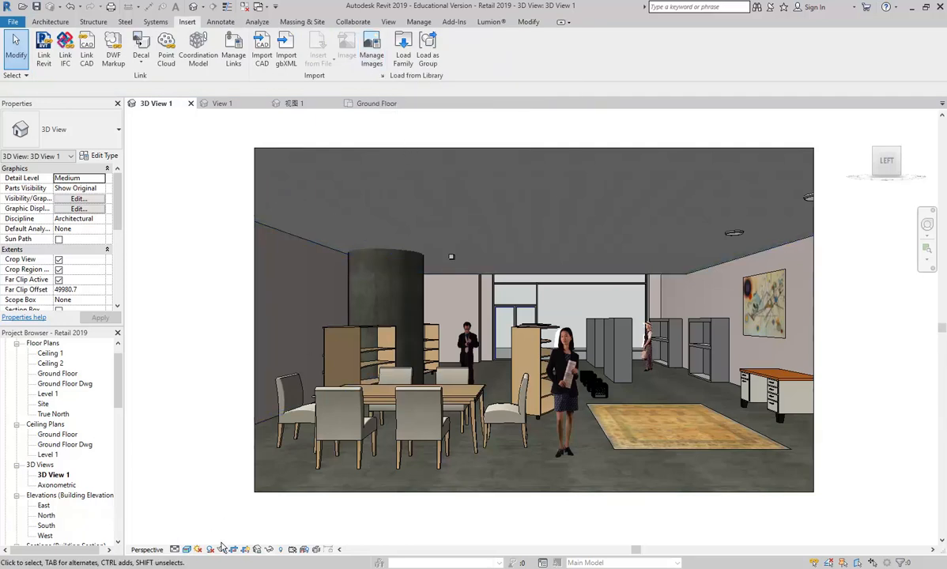
pyautogui.click(222, 549)
pyautogui.click(173, 145)
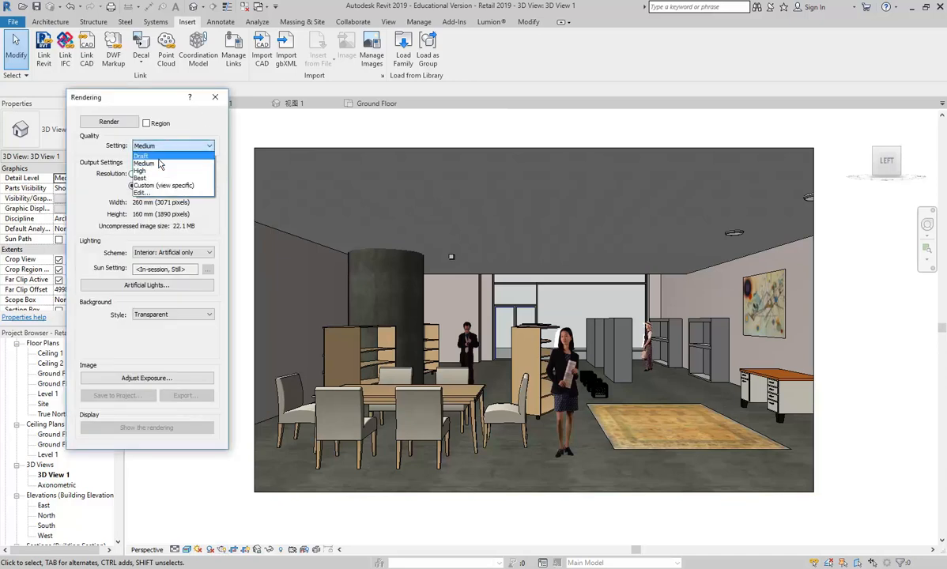
pyautogui.click(154, 179)
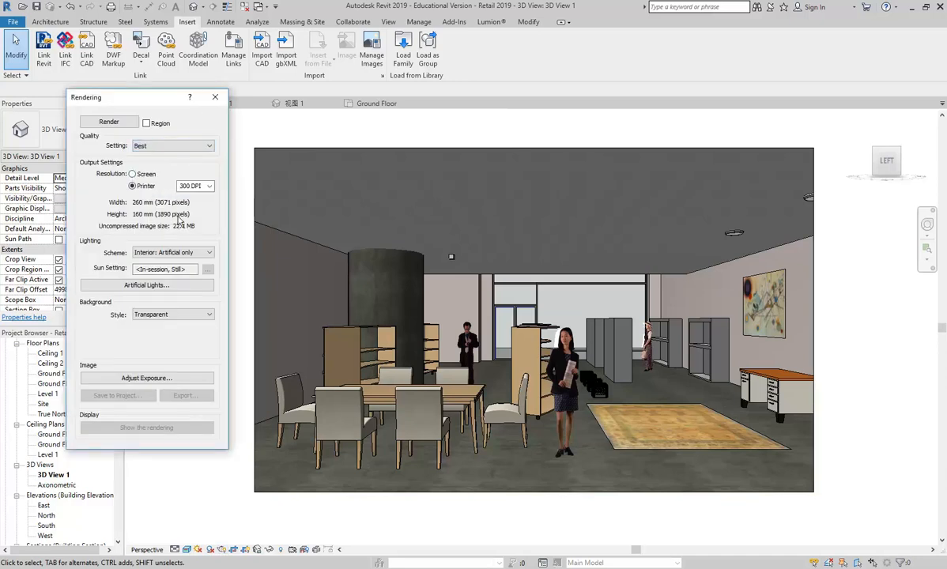
pyautogui.click(166, 145)
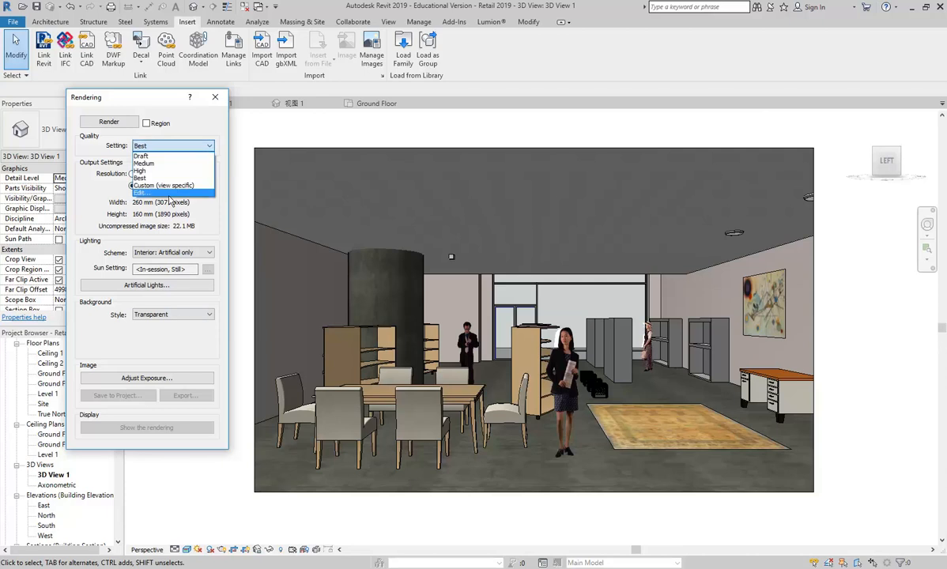
pyautogui.click(157, 188)
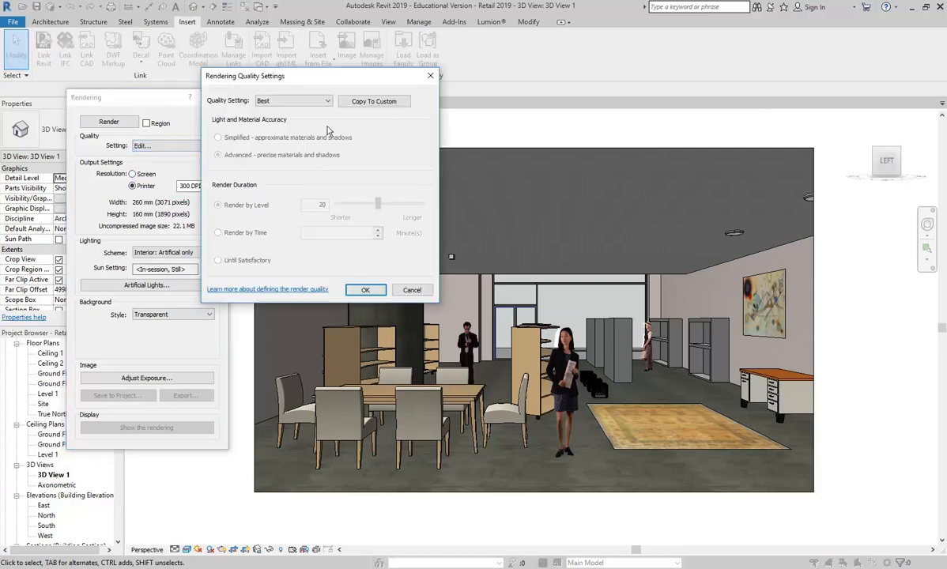
pyautogui.click(357, 101)
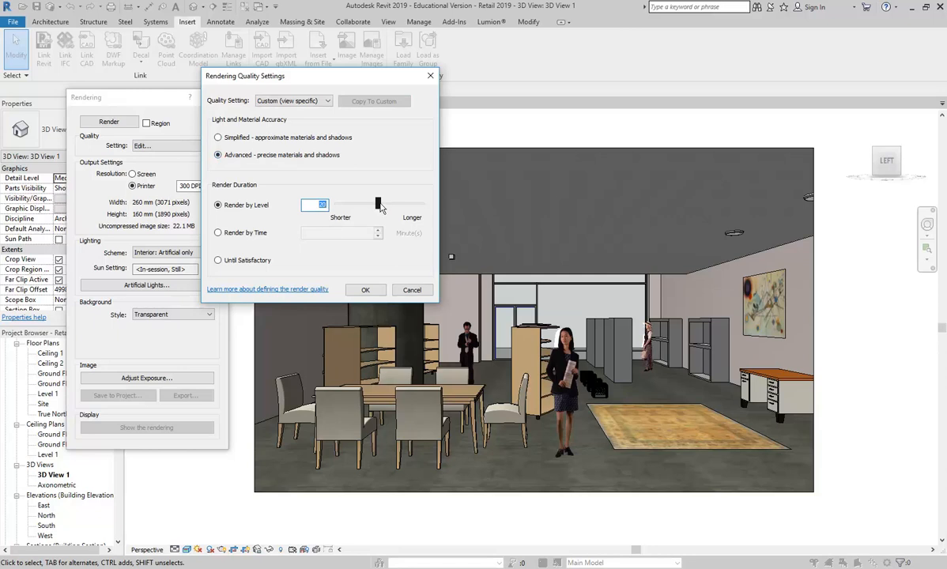
pyautogui.click(406, 294)
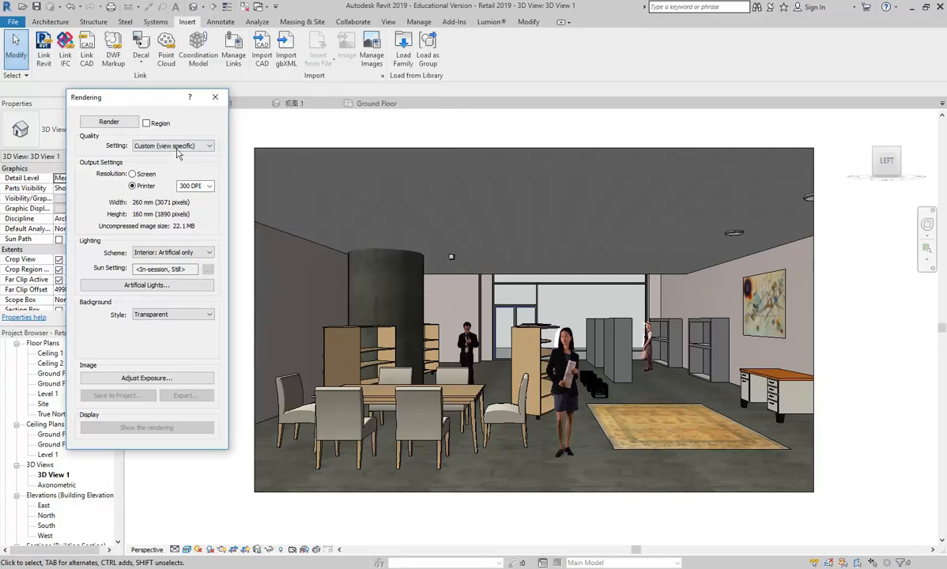
pyautogui.click(173, 147)
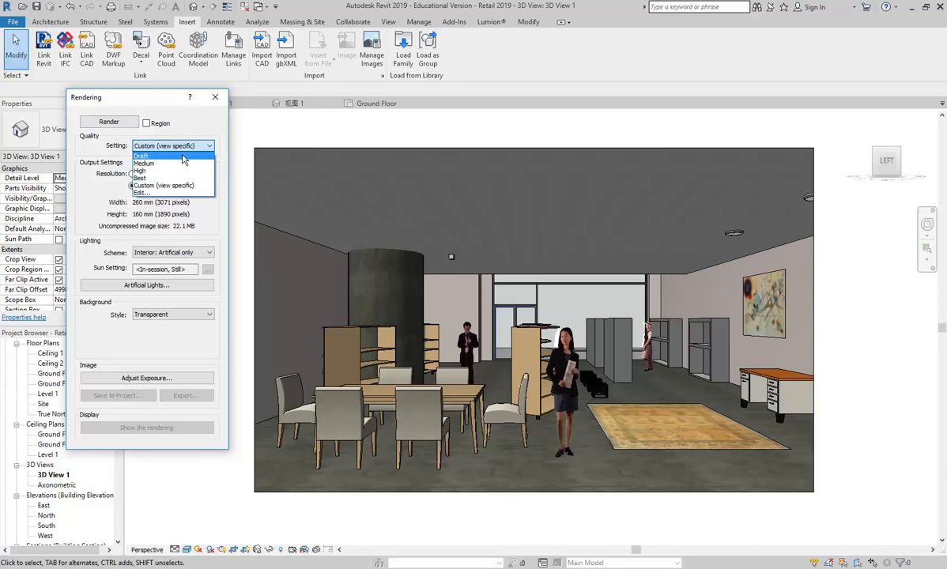
pyautogui.click(187, 118)
pyautogui.click(215, 97)
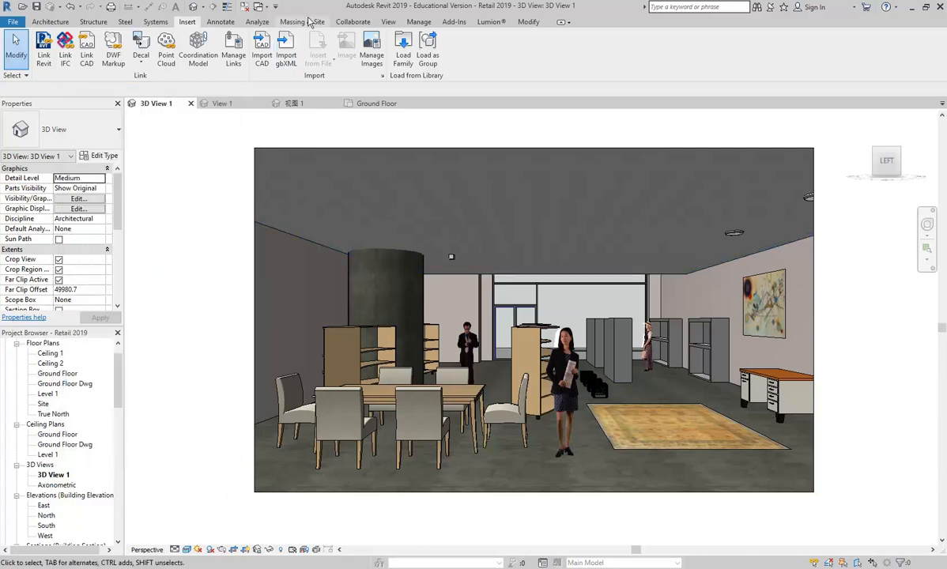
# Sign in to Autodesk 360 with the account's email address and password.
pyautogui.click(388, 23)
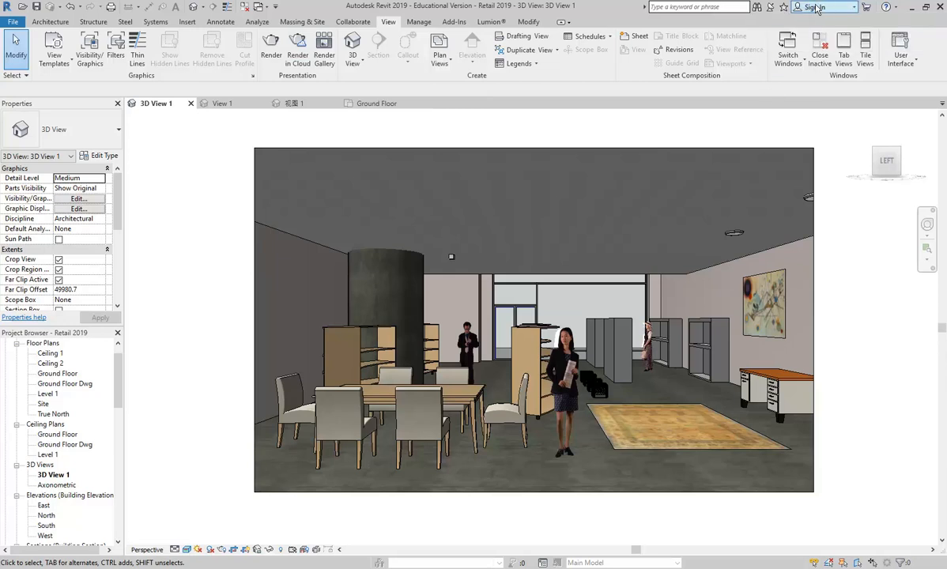
pyautogui.click(823, 8)
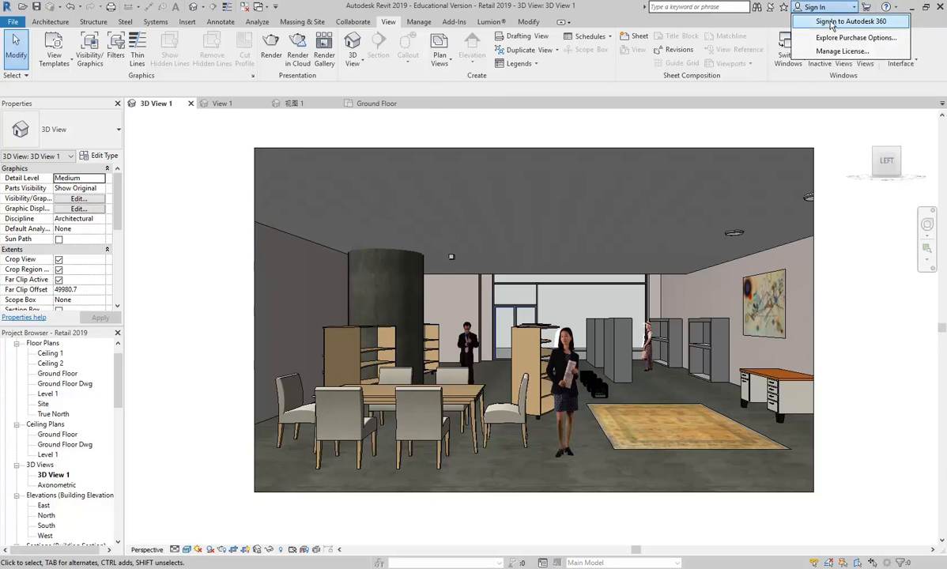
pyautogui.click(830, 23)
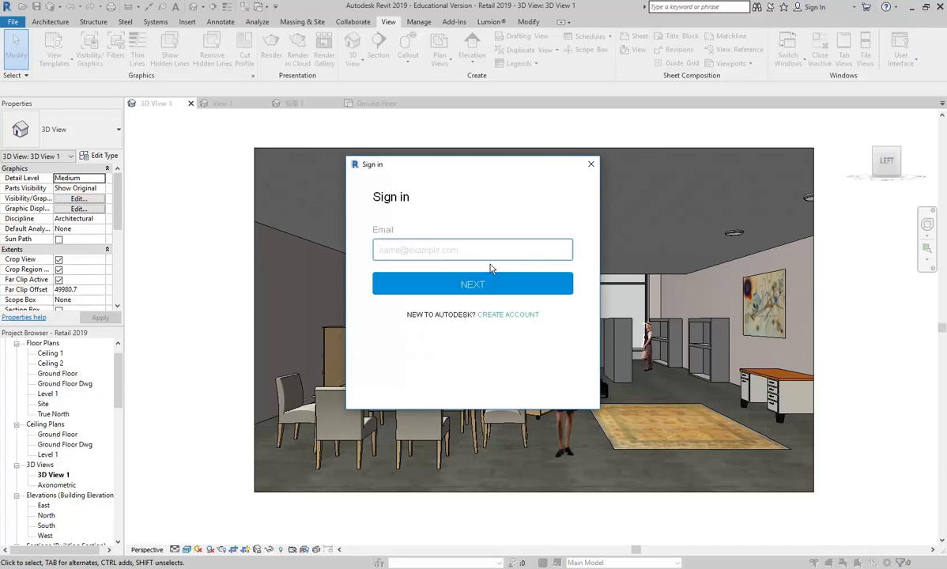
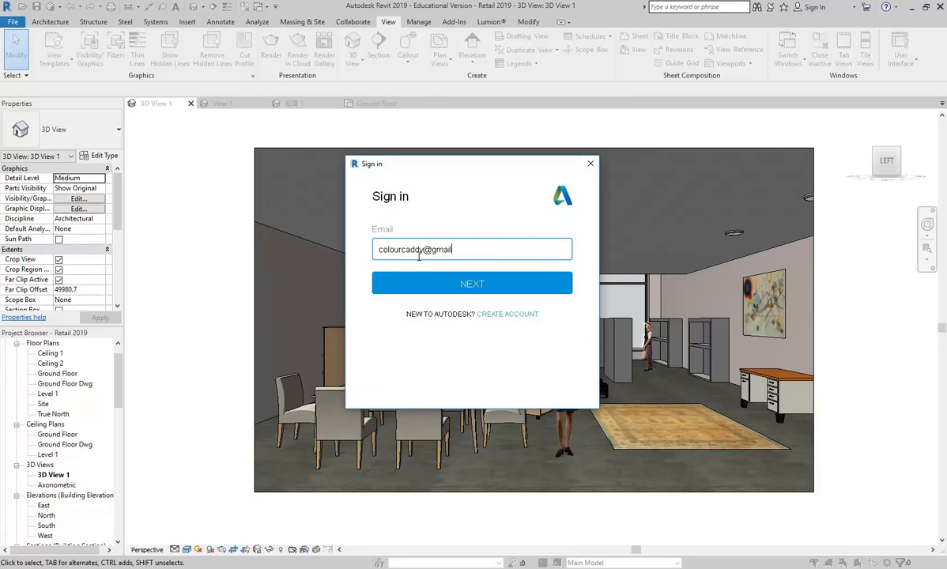
pyautogui.click(459, 283)
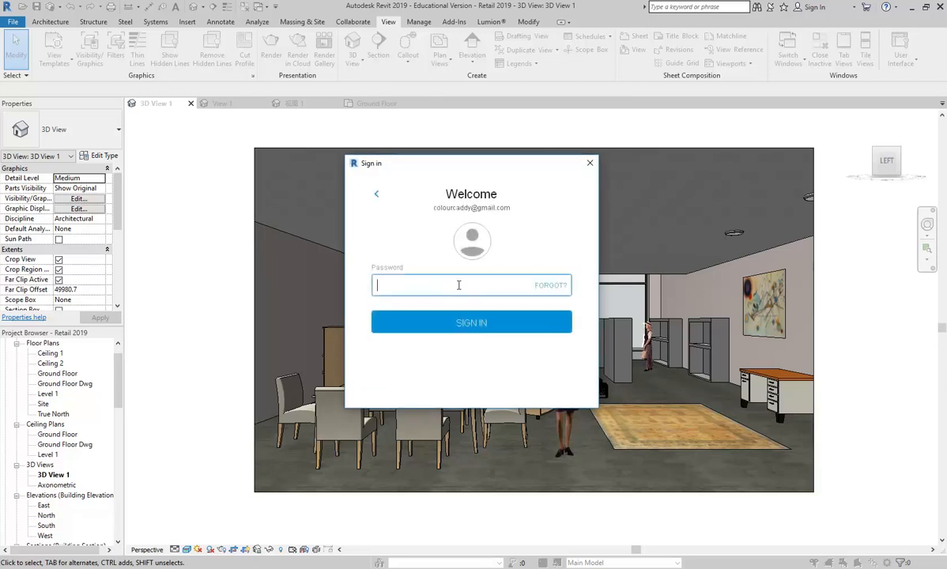
pyautogui.write('***')
pyautogui.click(465, 323)
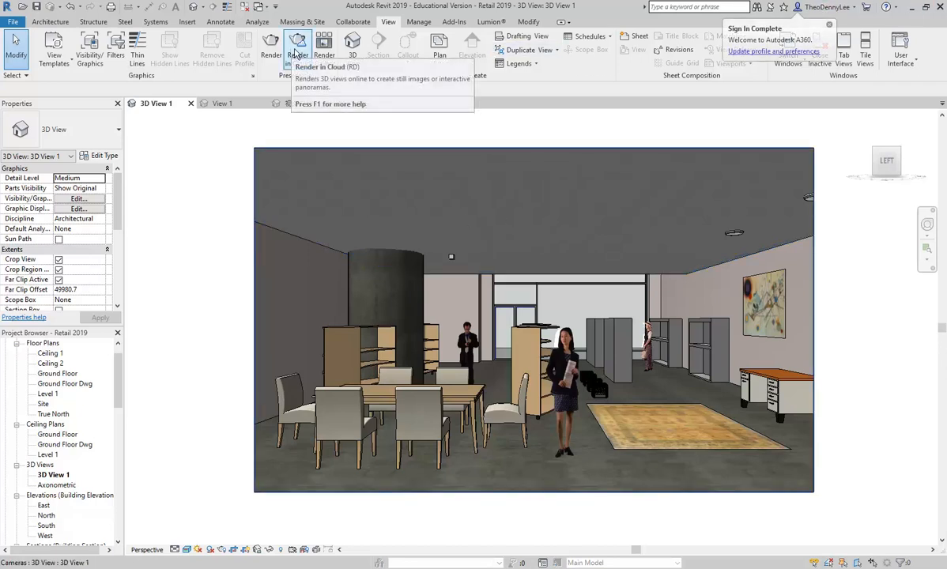
# Start Render in Cloud for 3D View 1 and set Render Quality to Final.
pyautogui.click(297, 52)
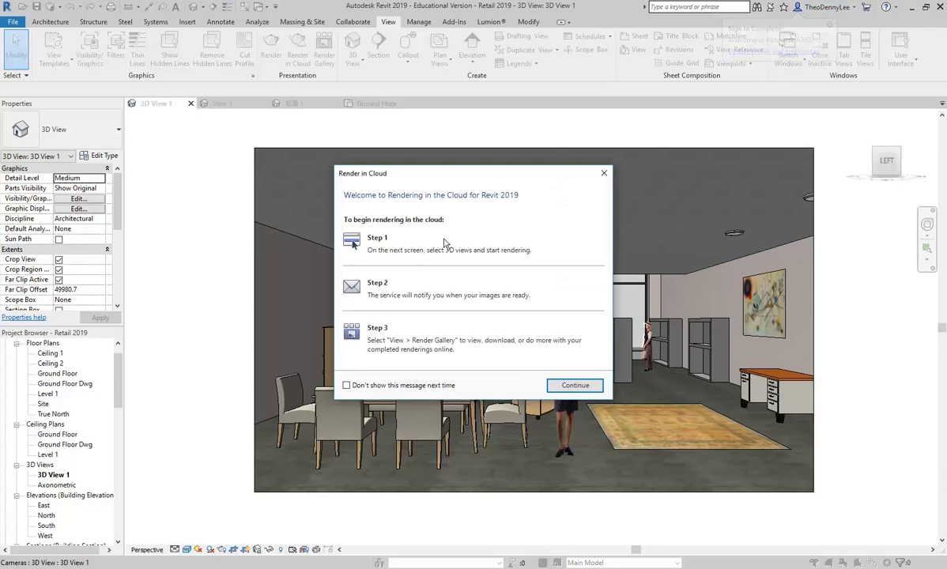
pyautogui.click(574, 385)
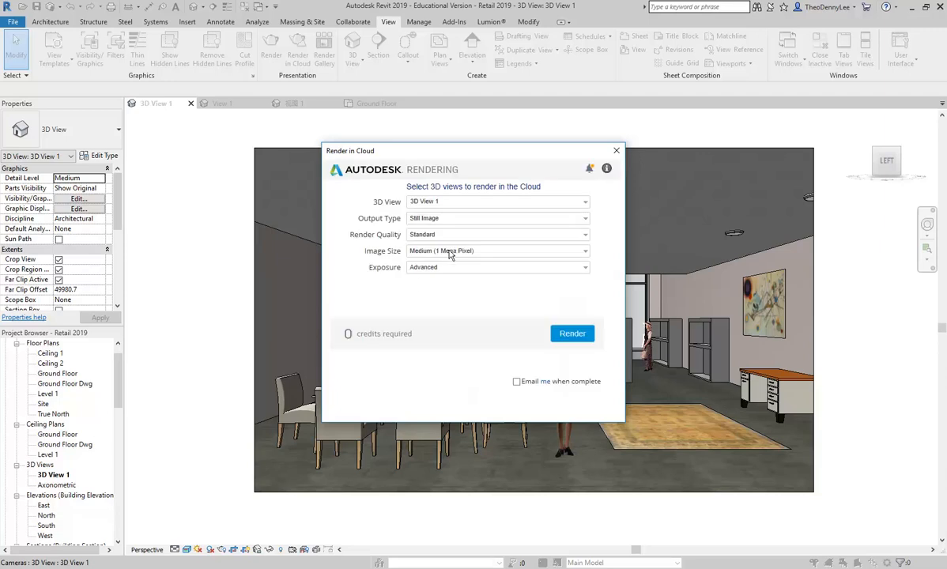
pyautogui.click(411, 234)
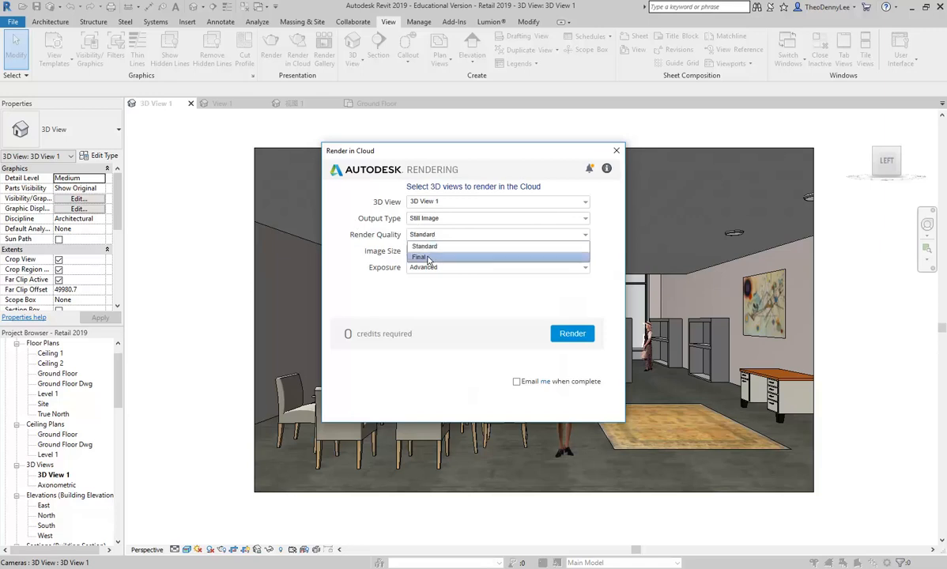
pyautogui.click(426, 258)
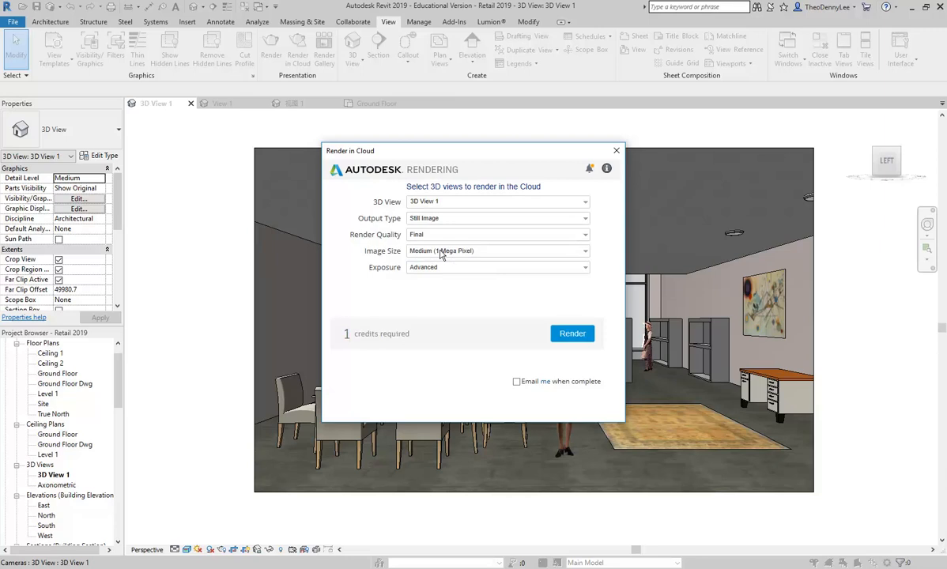
# Compare Large and Extra Large (9 Mega Pixel) image sizes, returning to Large.
pyautogui.click(440, 251)
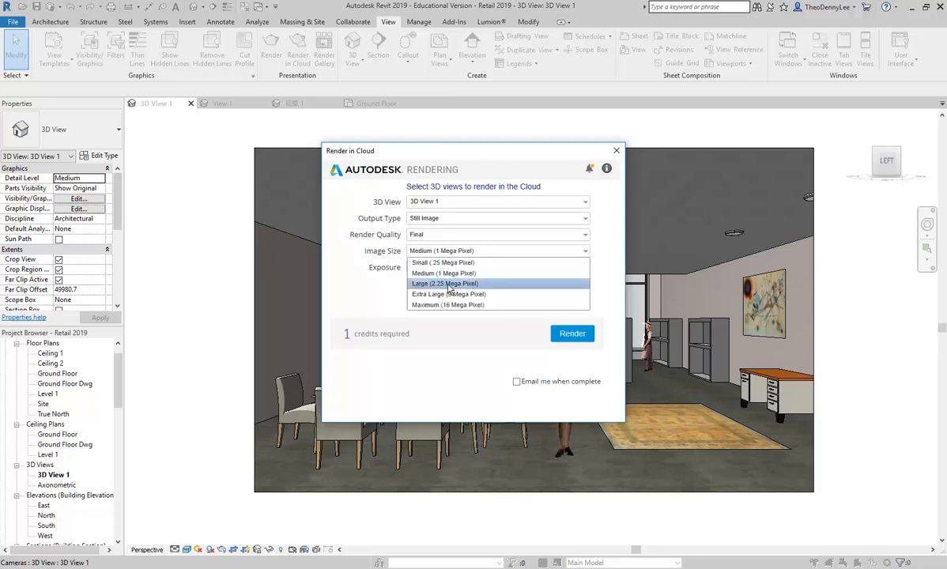
pyautogui.click(449, 285)
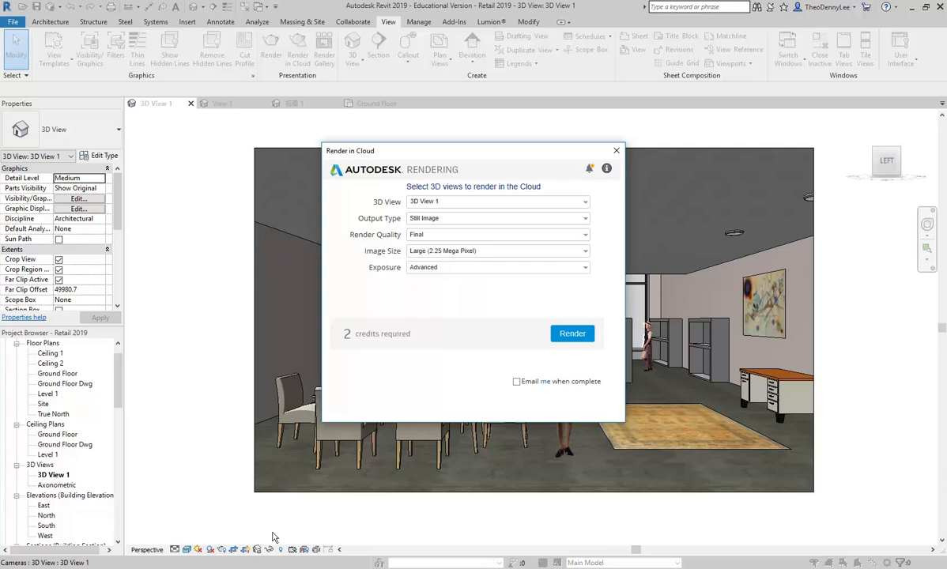
pyautogui.click(517, 253)
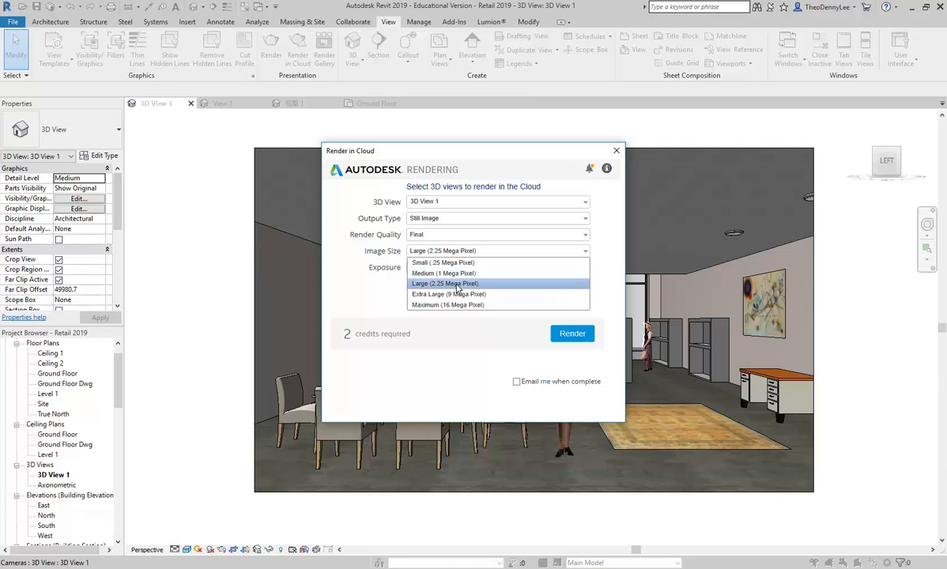
pyautogui.click(457, 284)
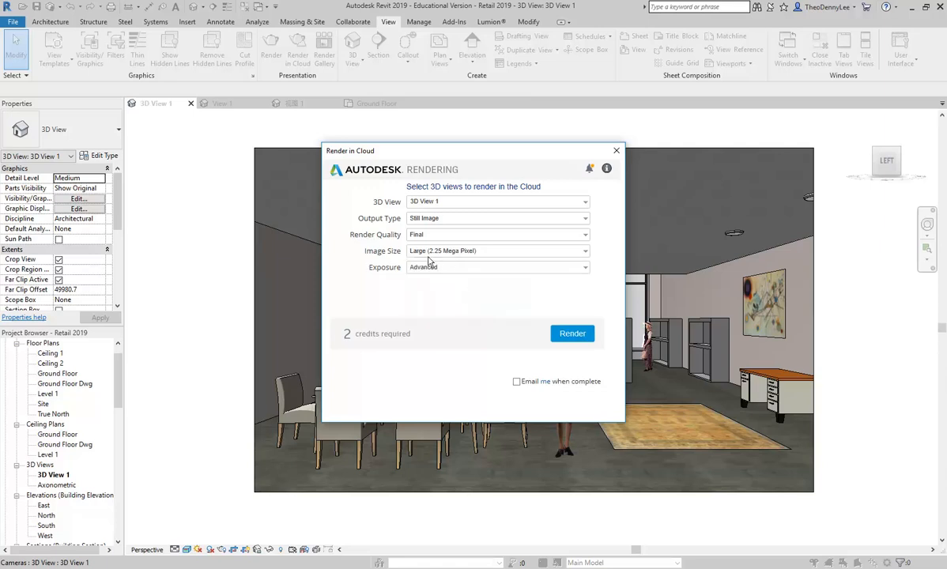
pyautogui.click(433, 249)
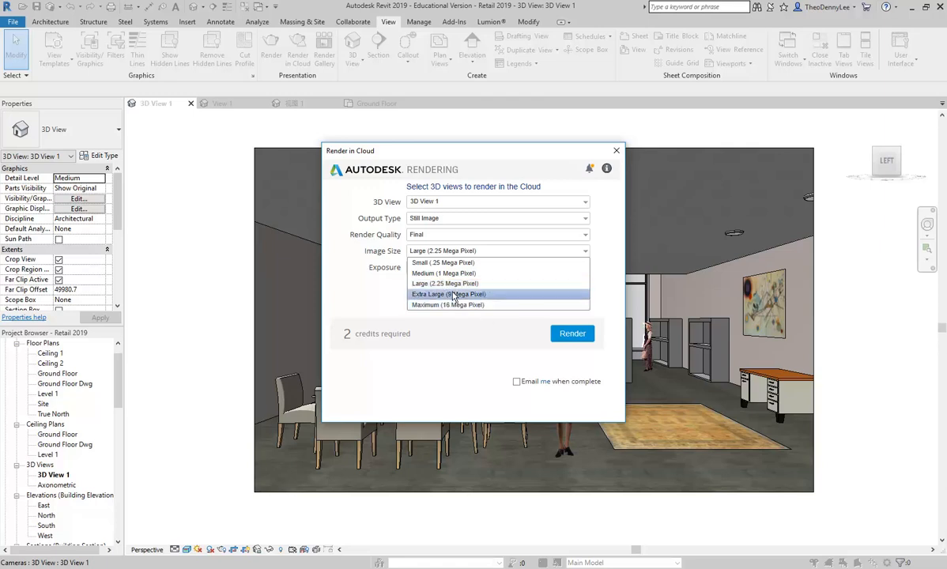
pyautogui.click(454, 296)
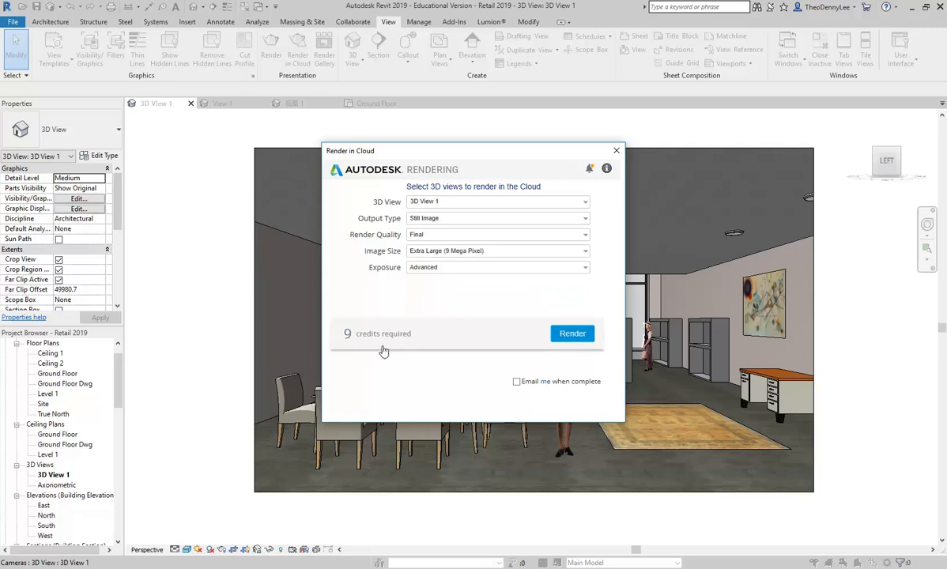
pyautogui.click(431, 250)
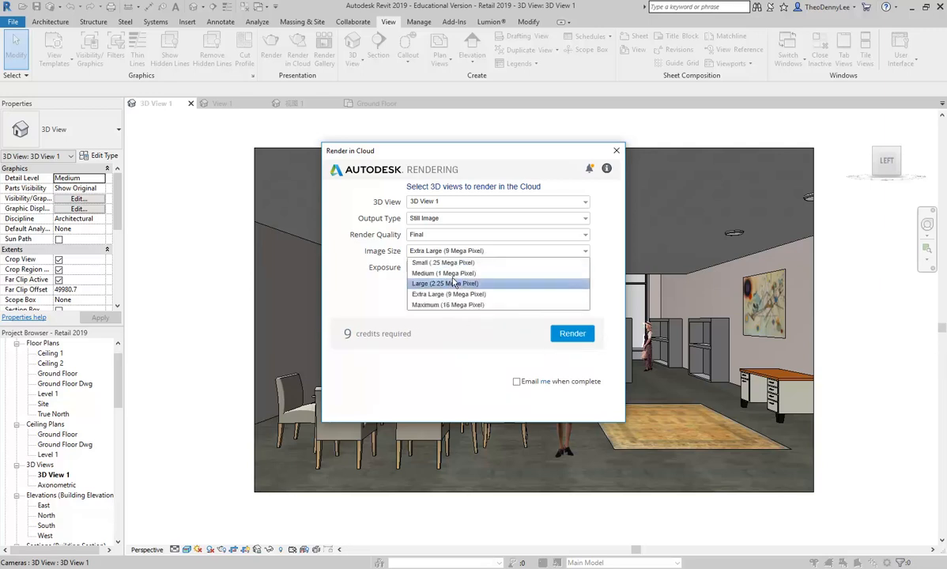
pyautogui.click(452, 284)
# Settle the image size on Large (2.25 Mega Pixel) and keep exposure Advanced.
pyautogui.click(451, 252)
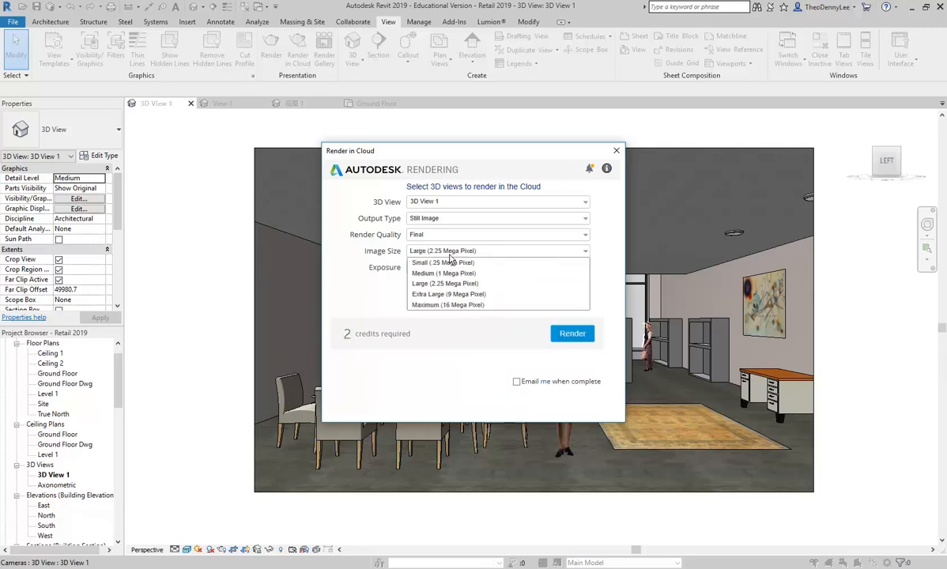
pyautogui.click(454, 298)
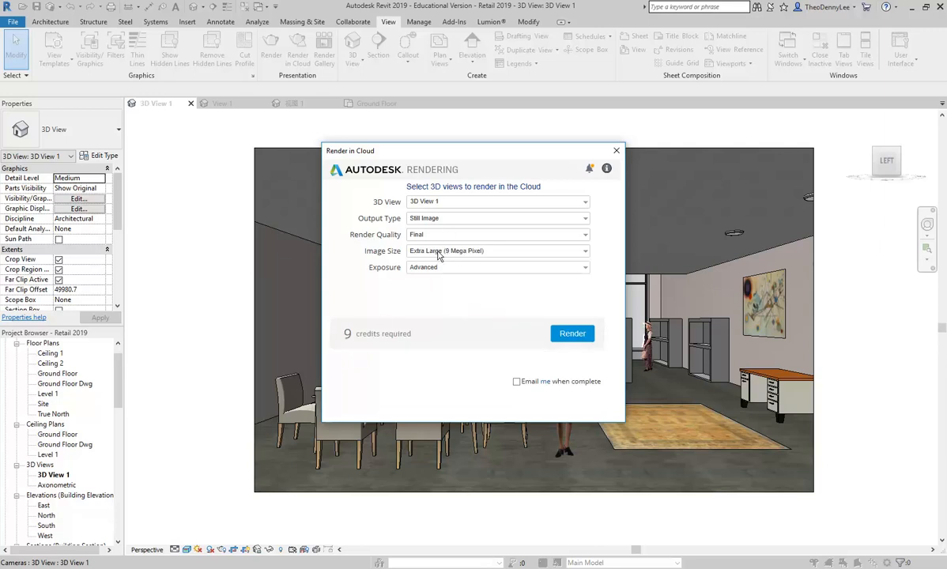
pyautogui.click(446, 251)
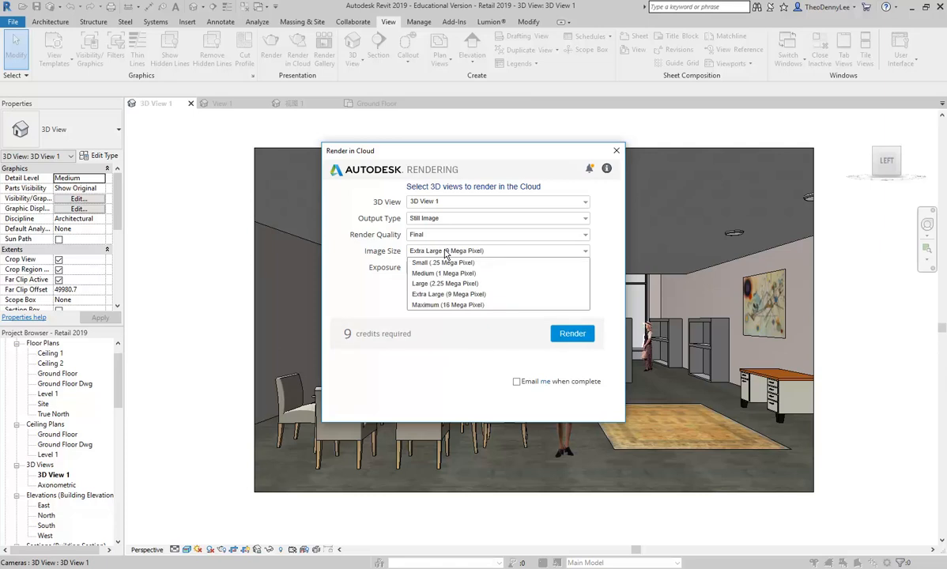
pyautogui.click(447, 251)
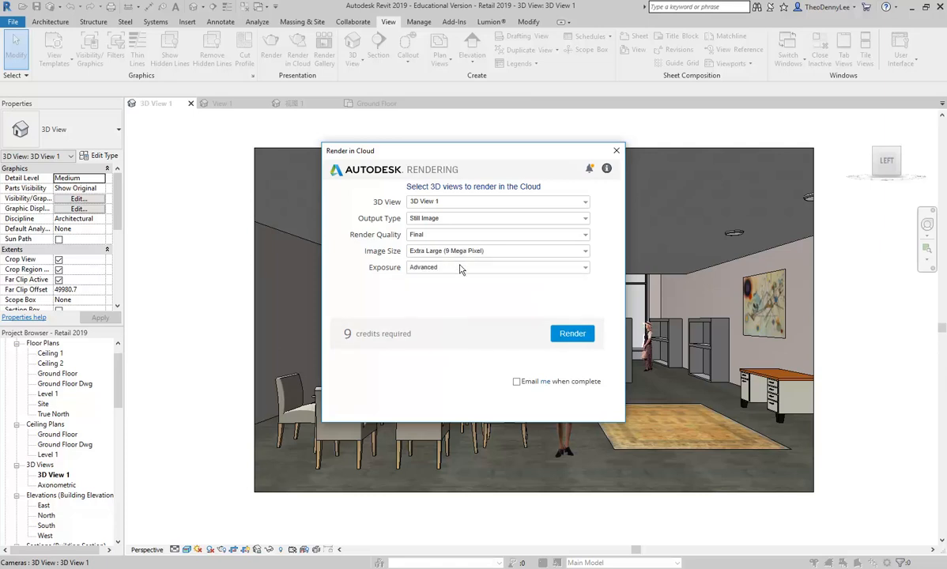
pyautogui.click(465, 252)
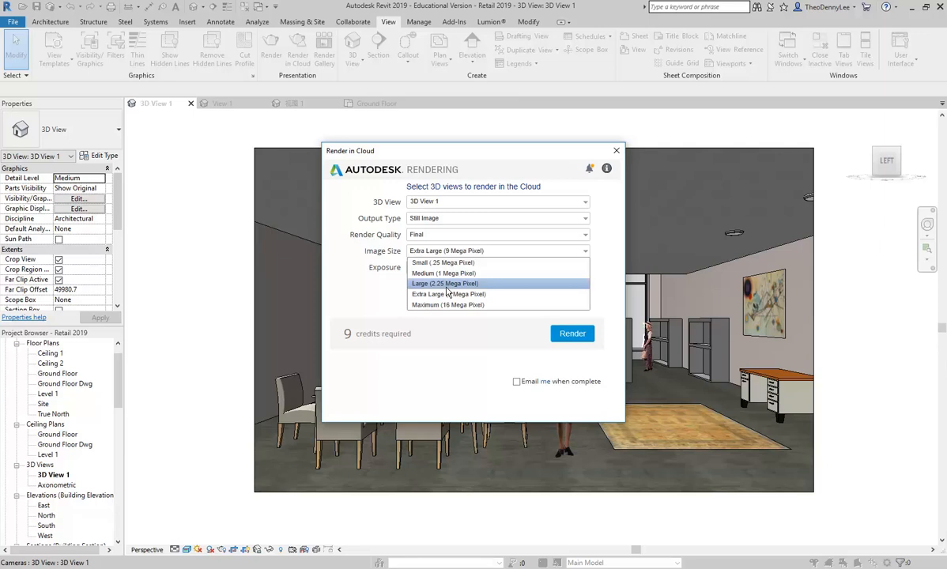
pyautogui.click(447, 286)
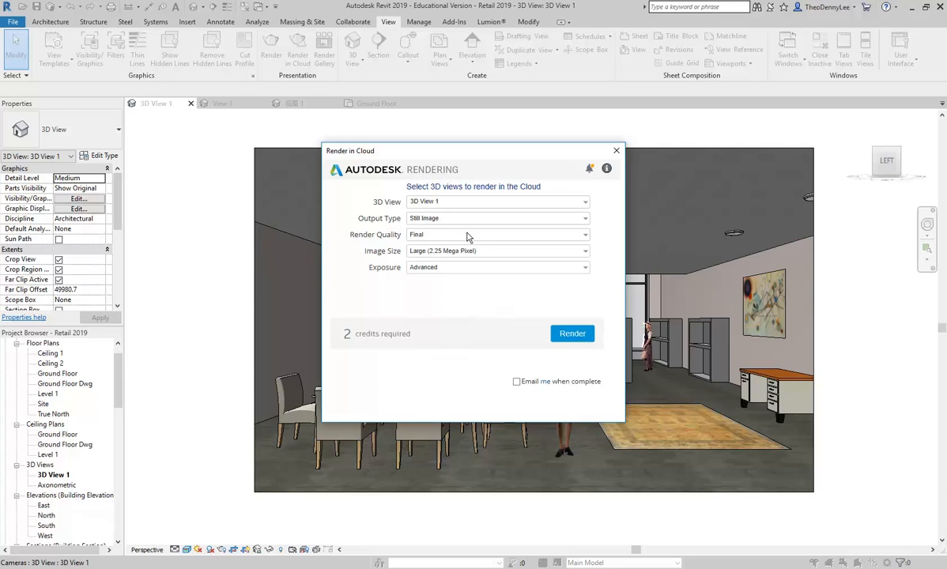
pyautogui.click(430, 268)
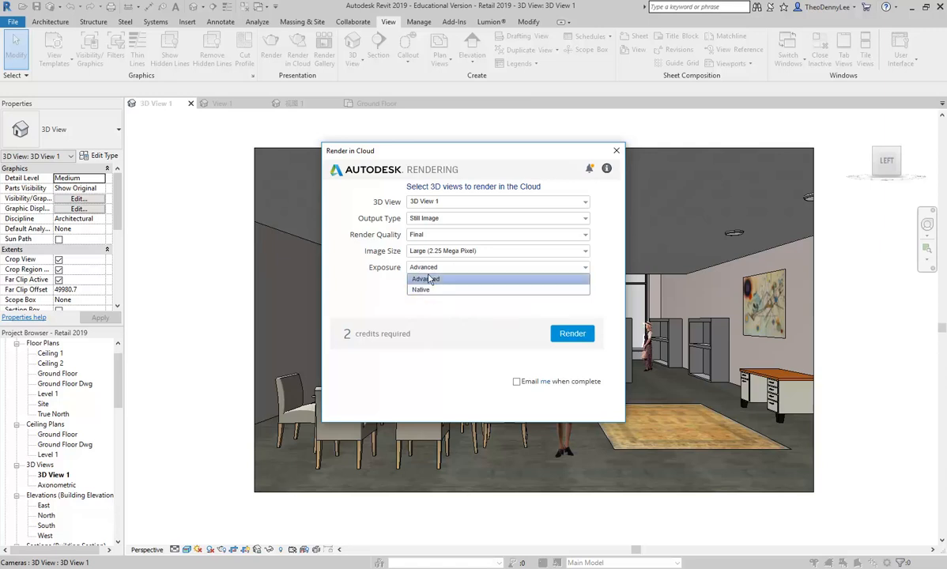
pyautogui.click(437, 281)
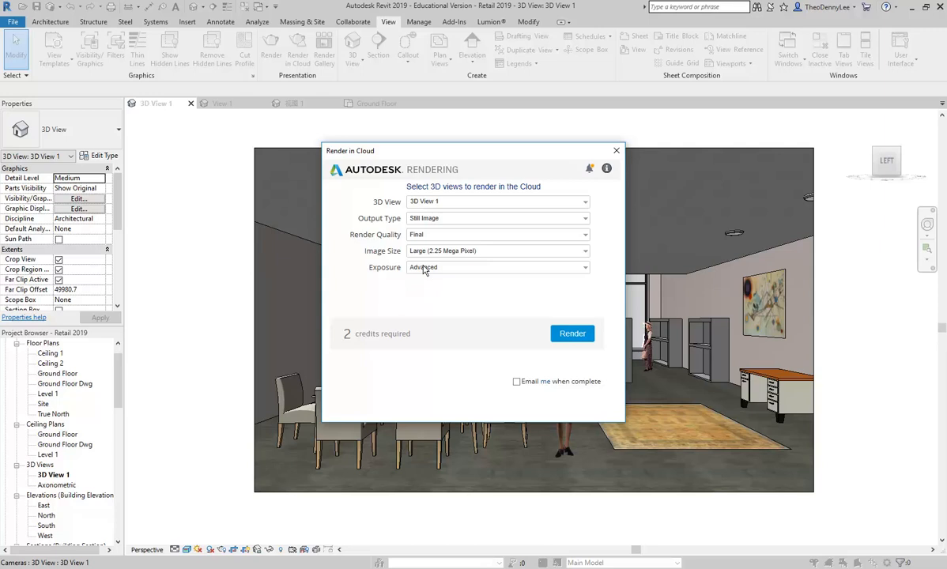
pyautogui.click(574, 333)
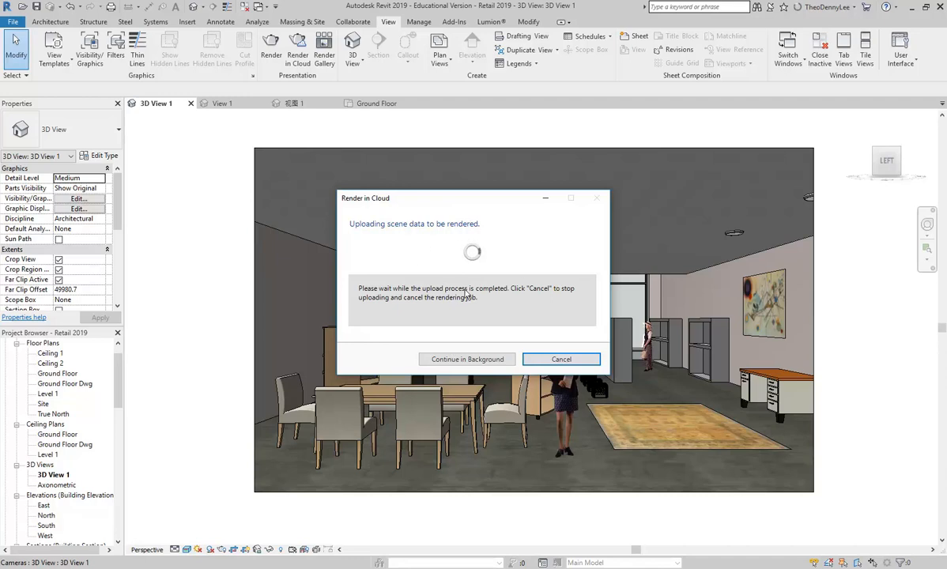
pyautogui.click(439, 360)
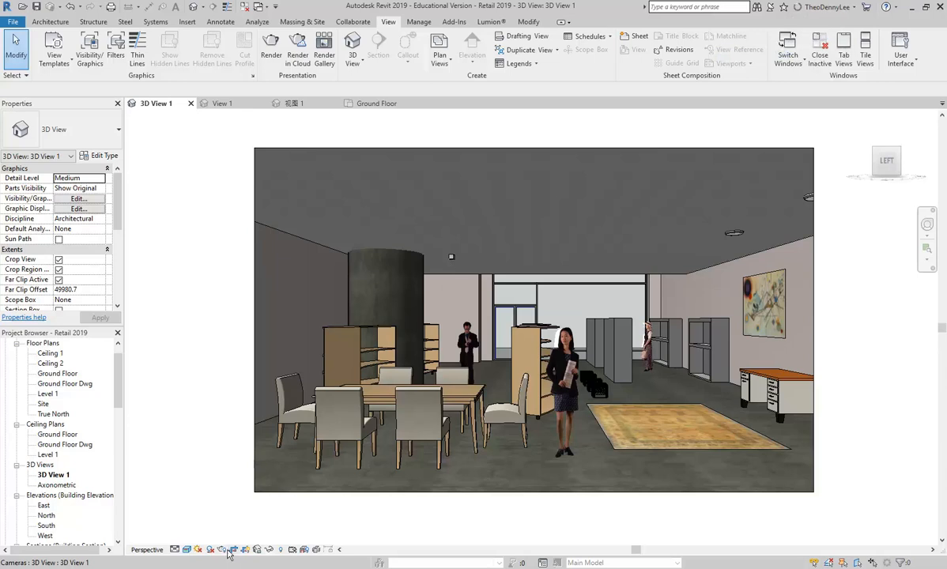
pyautogui.click(223, 551)
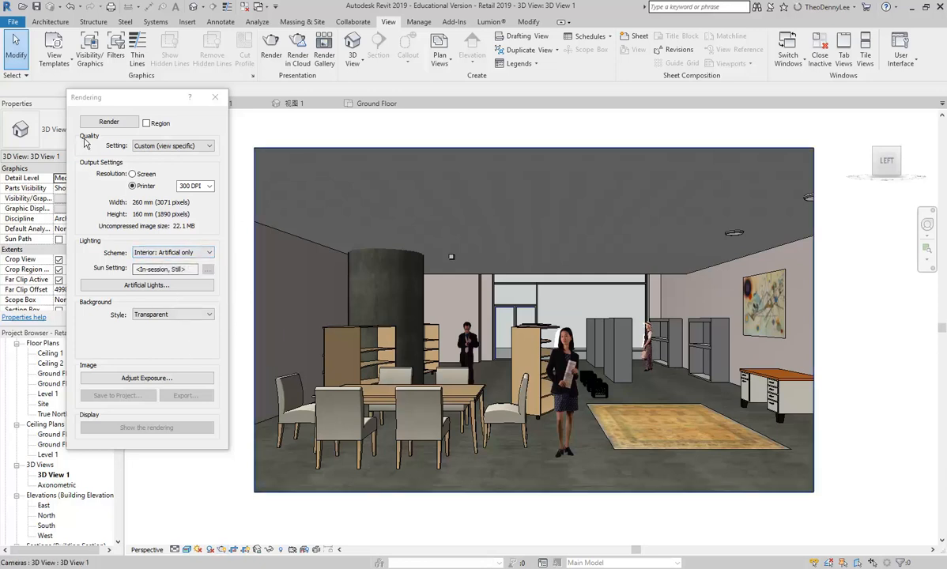
pyautogui.click(214, 97)
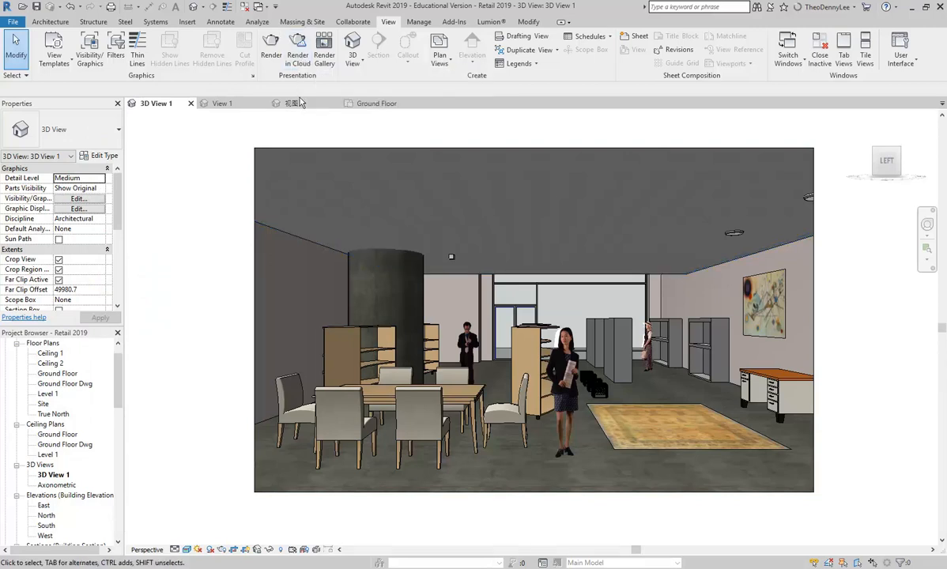
# Open the Render Gallery and the Retail 2019.rvt project from My Renderings.
pyautogui.click(323, 61)
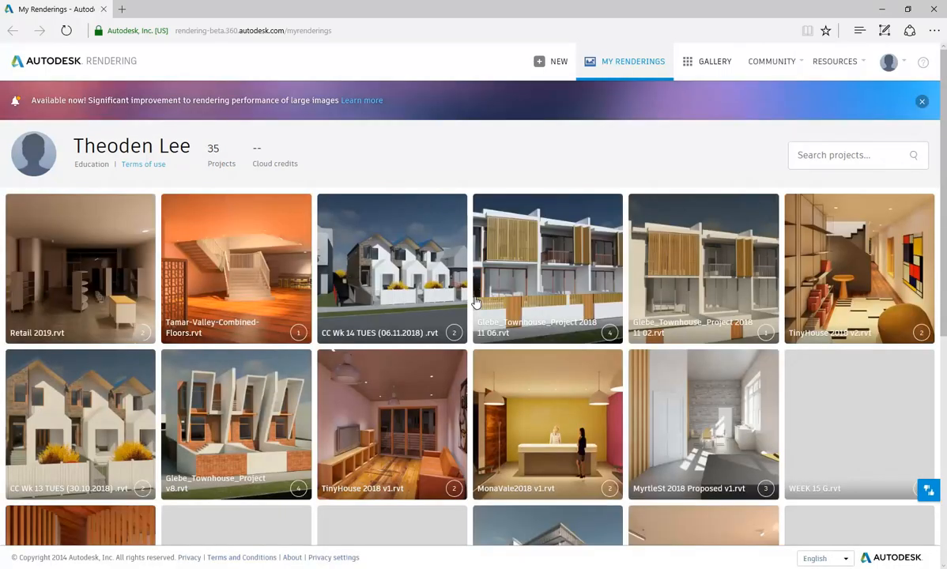
pyautogui.scroll(-3, 395, 207)
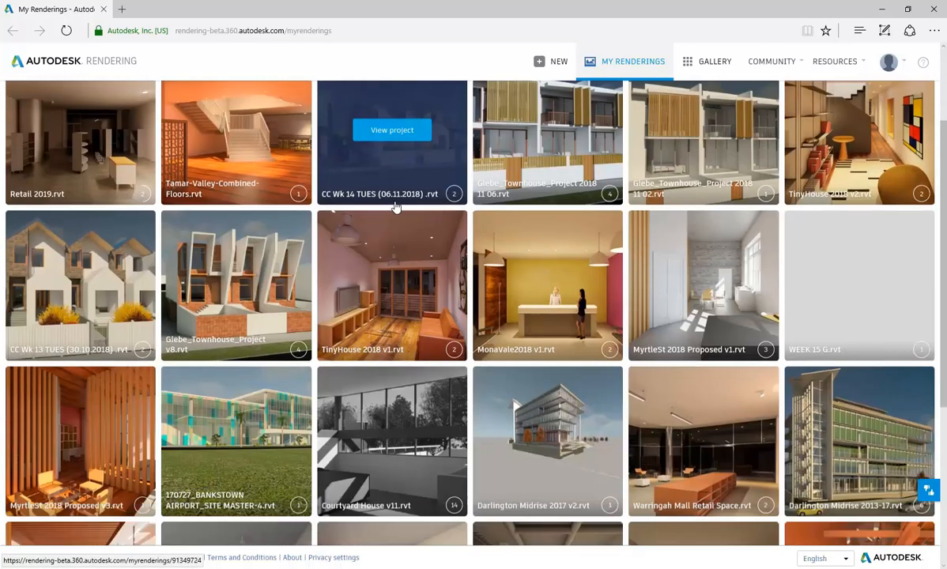
pyautogui.scroll(-3, 214, 285)
pyautogui.scroll(6, 104, 251)
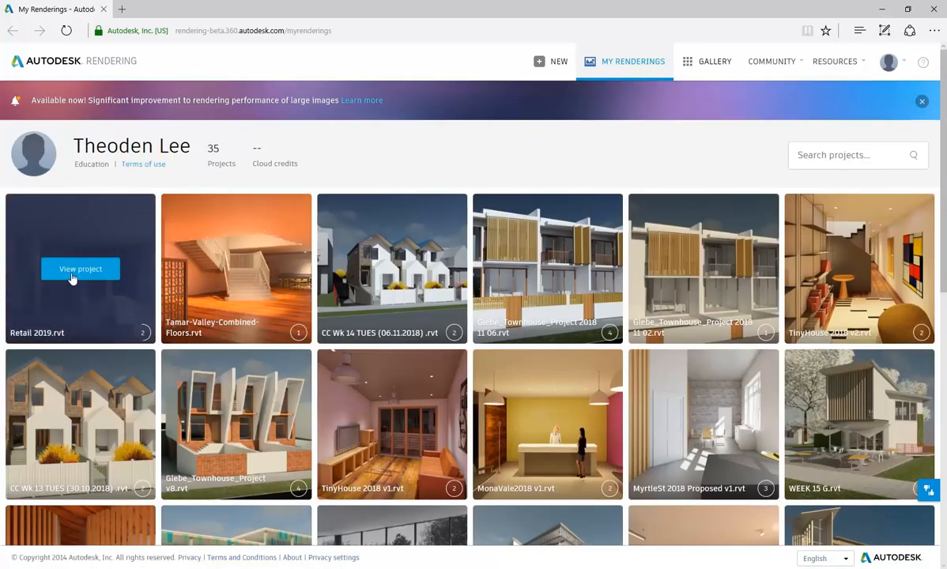
pyautogui.click(65, 270)
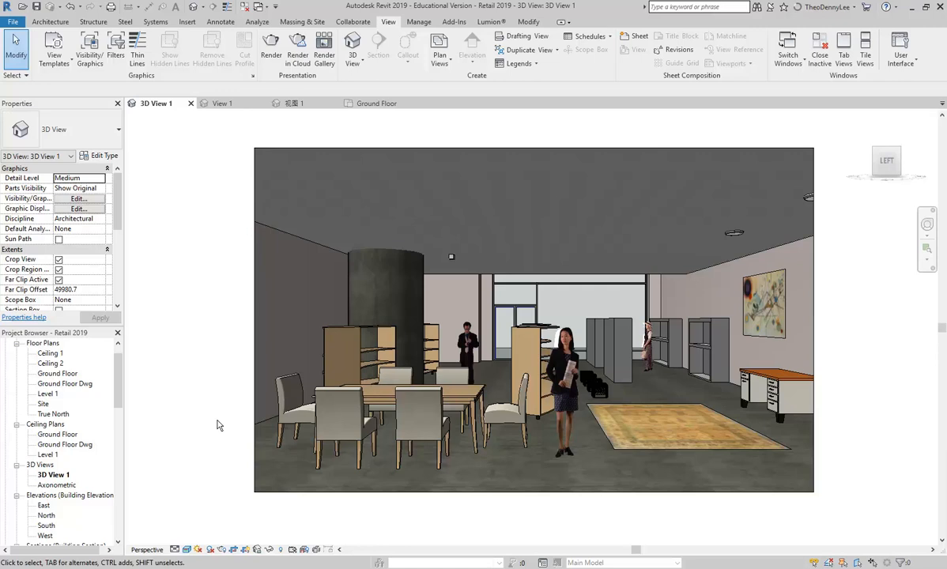
# Reopen the rendering settings from the view control bar to recheck them.
pyautogui.click(222, 549)
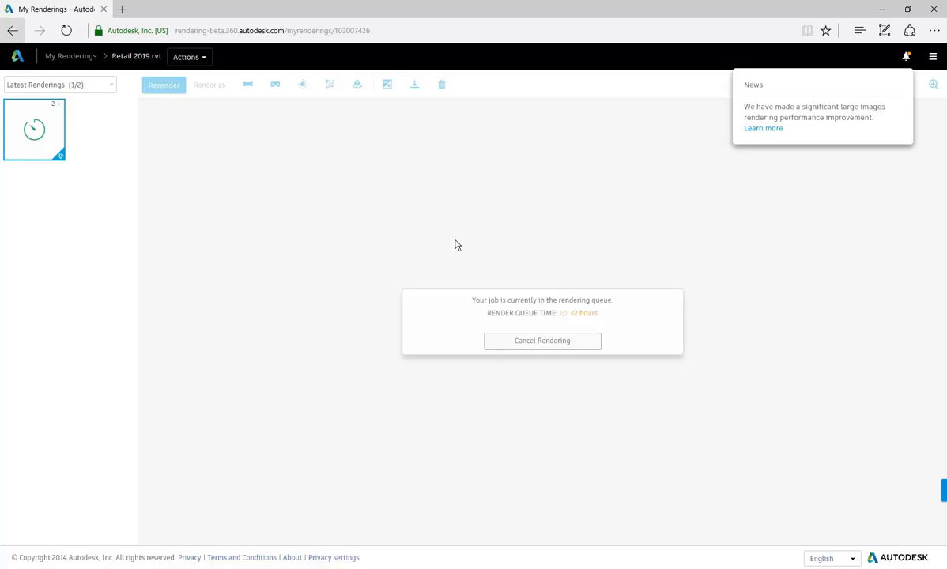
# Go back to the My Renderings project grid and scroll through the projects.
pyautogui.click(14, 32)
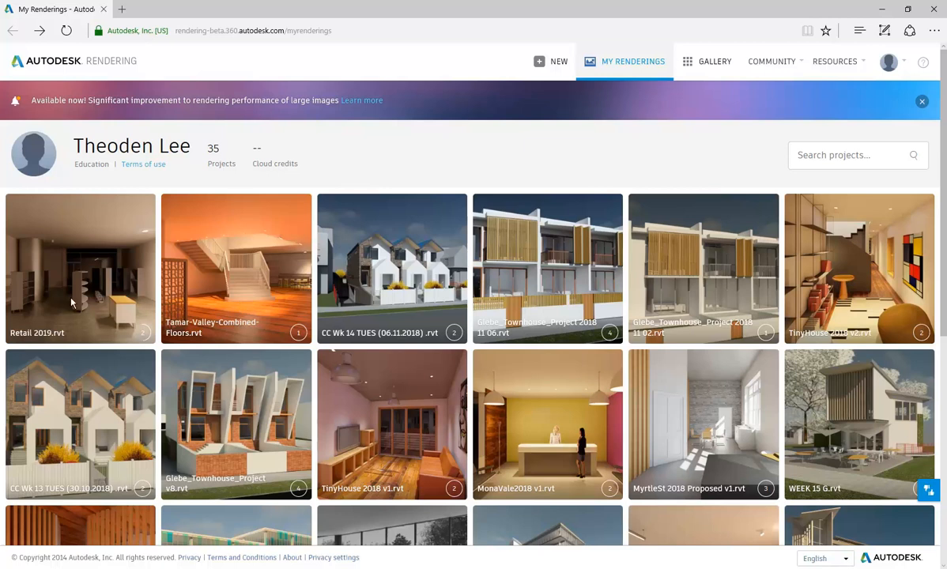
pyautogui.scroll(-5, 229, 296)
pyautogui.scroll(5, 224, 300)
pyautogui.scroll(-1, 276, 316)
pyautogui.scroll(1, 253, 300)
pyautogui.scroll(-1, 127, 198)
pyautogui.scroll(1, 127, 198)
# View the page source from a thumbnail's context menu, then close developer tools and the menu.
pyautogui.rightClick(247, 293)
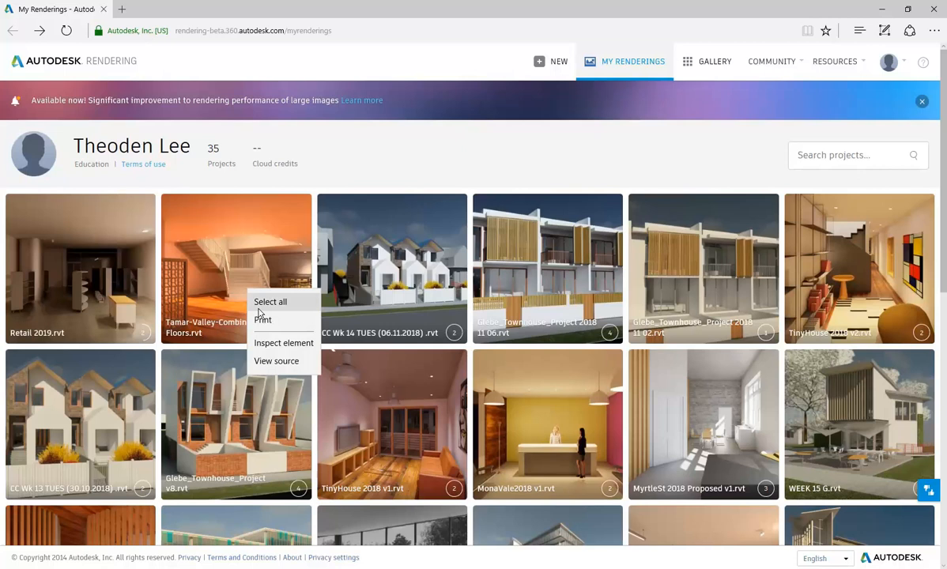
pyautogui.click(261, 362)
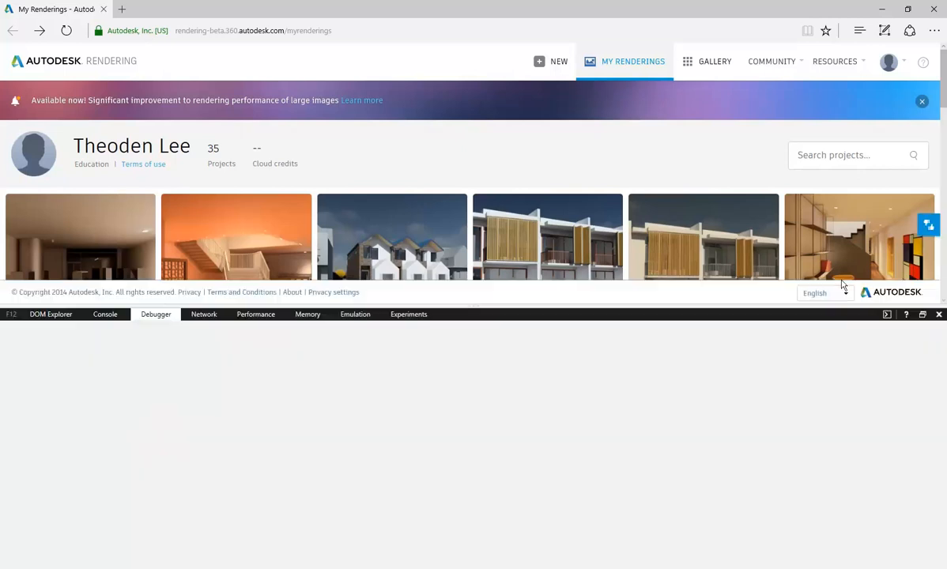
pyautogui.click(938, 314)
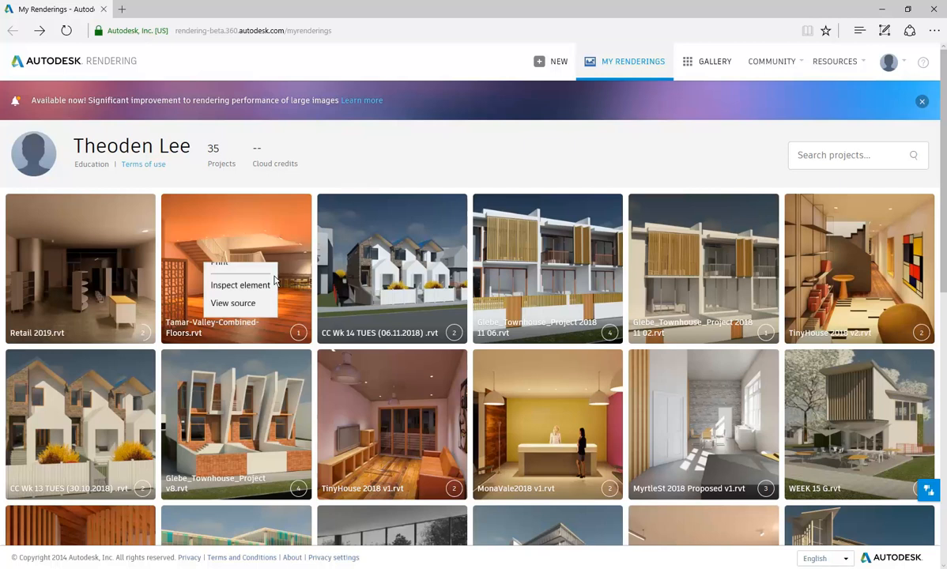
pyautogui.rightClick(203, 265)
pyautogui.click(190, 225)
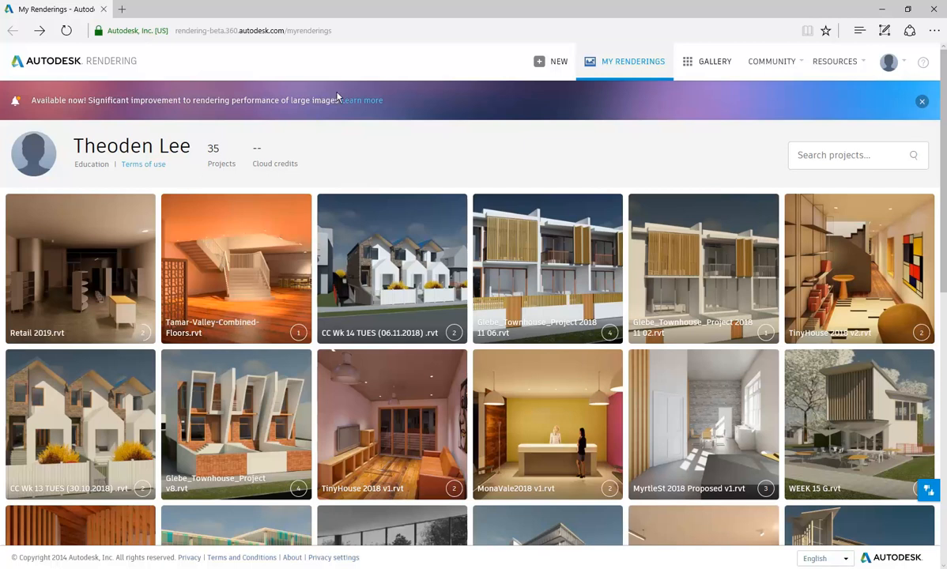
# Select and copy the My Renderings web address from the address bar.
pyautogui.click(331, 30)
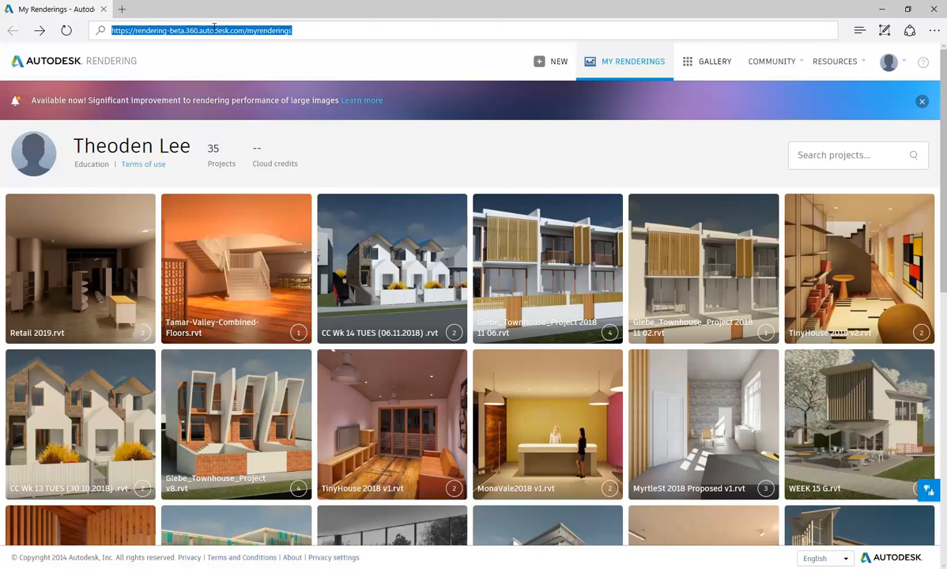
pyautogui.rightClick(182, 29)
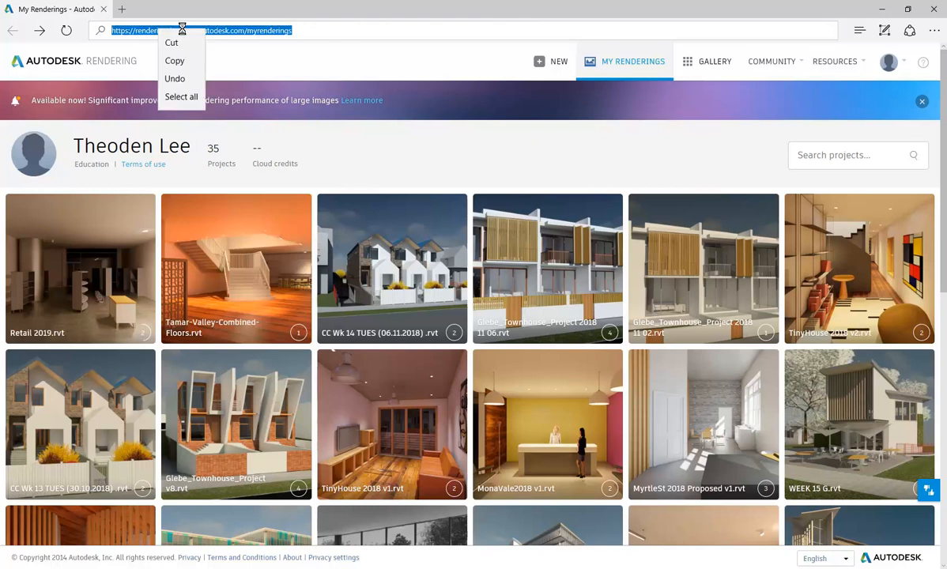
pyautogui.click(175, 61)
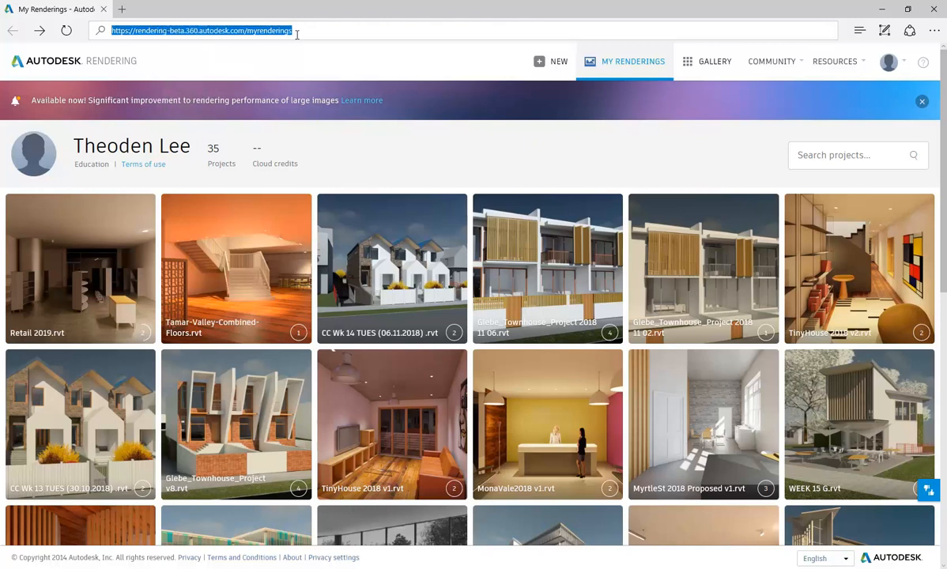
pyautogui.rightClick(225, 31)
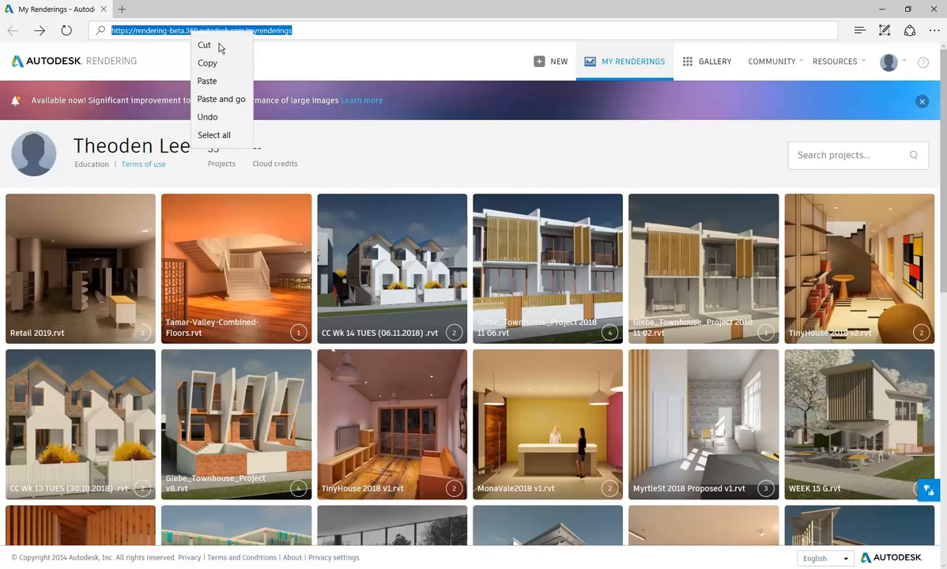
pyautogui.click(223, 64)
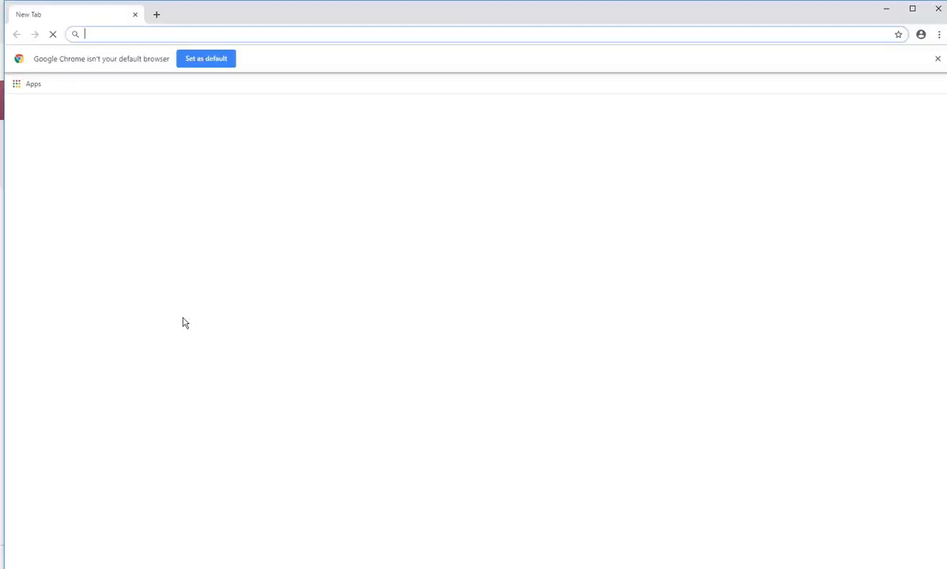
# Paste the copied address into Chrome to load the Autodesk Rendering Gallery page.
pyautogui.rightClick(106, 31)
pyautogui.click(138, 101)
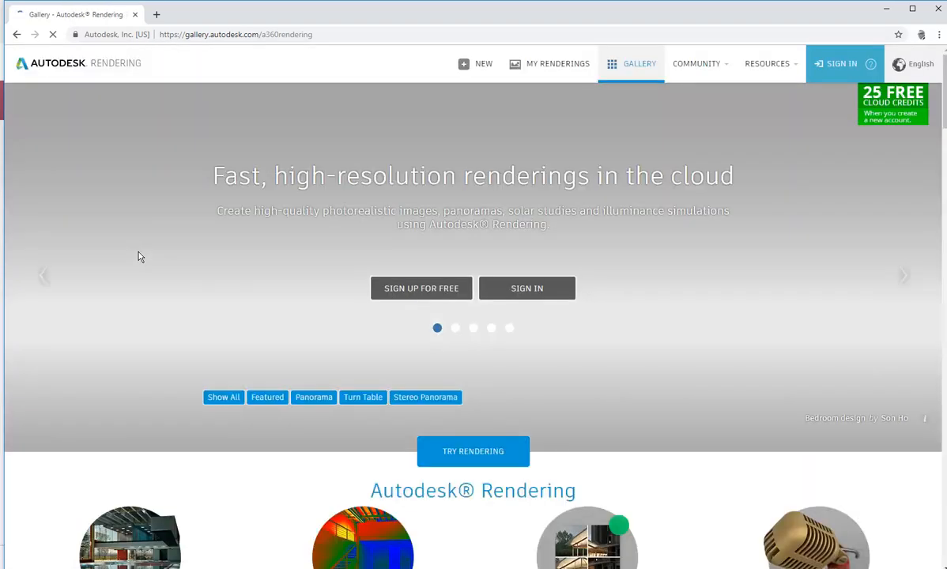
# Sign in to Autodesk Account with the account e-mail and password.
pyautogui.click(525, 291)
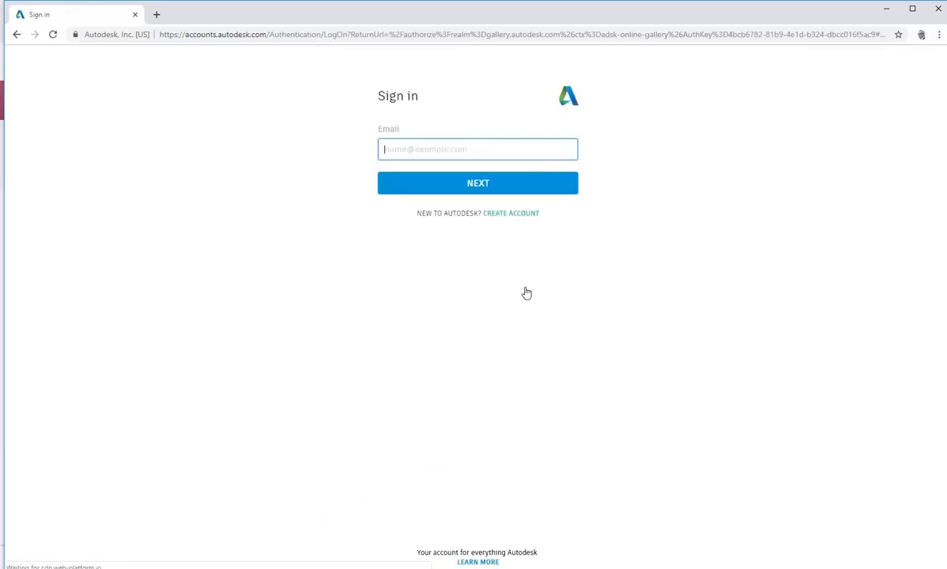
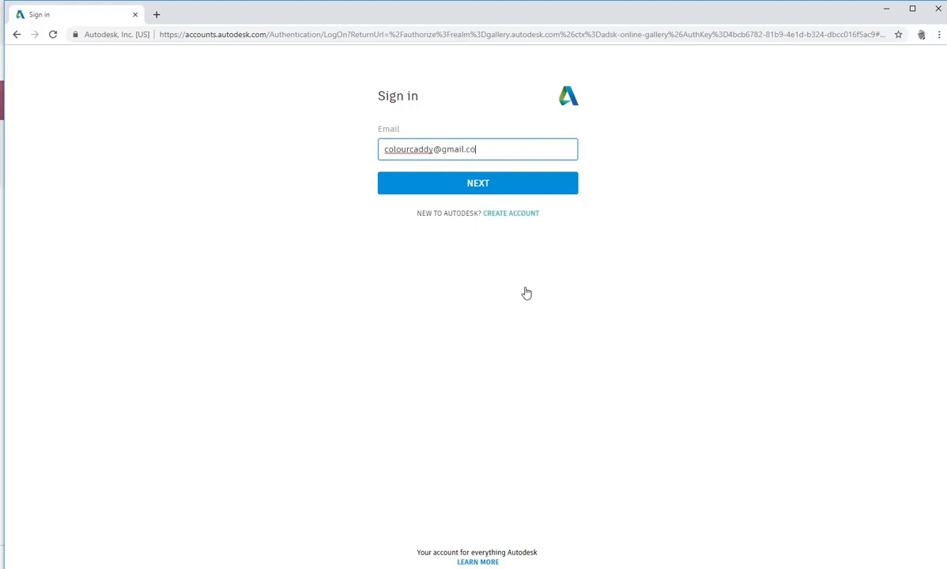
pyautogui.click(451, 191)
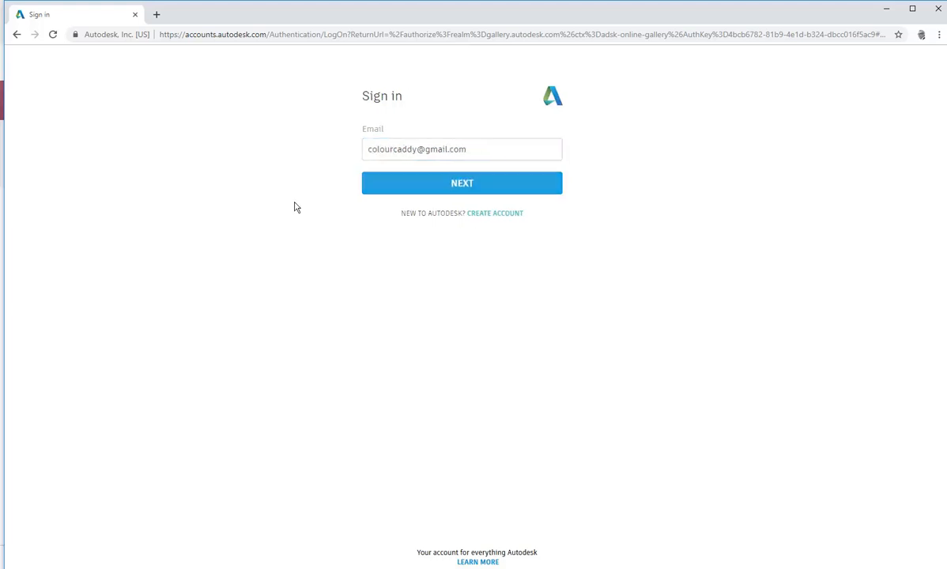
pyautogui.write('*')
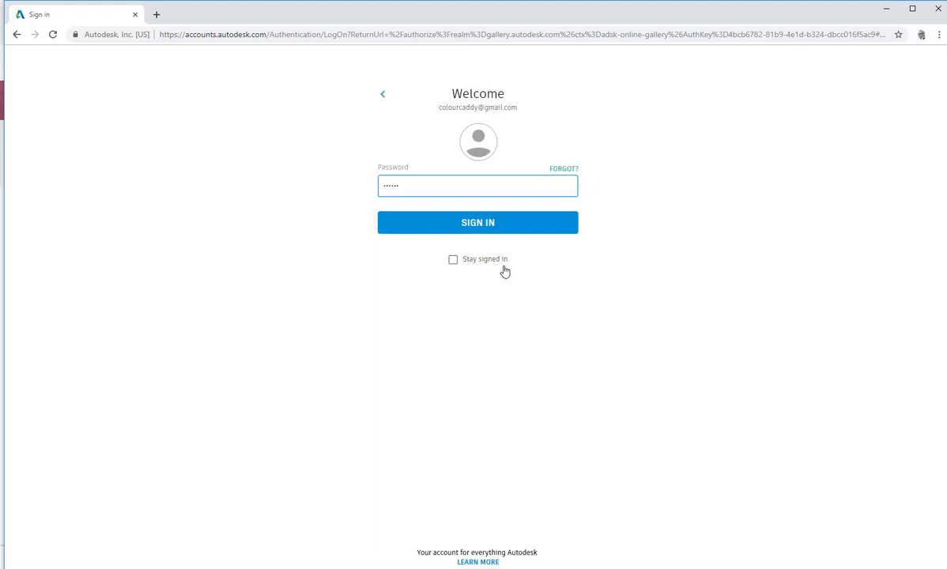
pyautogui.click(506, 230)
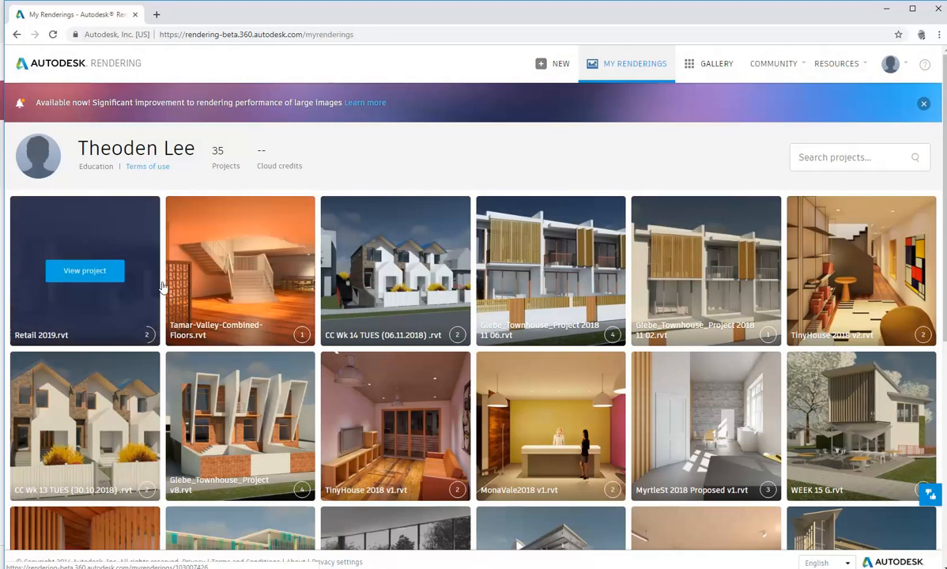
# Open the Tamar-Valley-Combined-Floors.rvt project and view its staircase rendering full size.
pyautogui.click(254, 247)
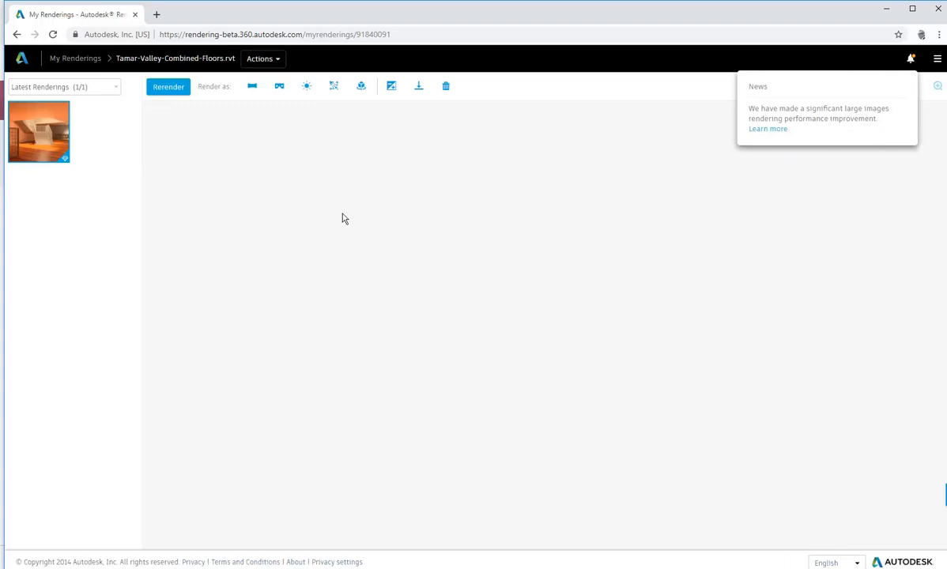
pyautogui.click(43, 129)
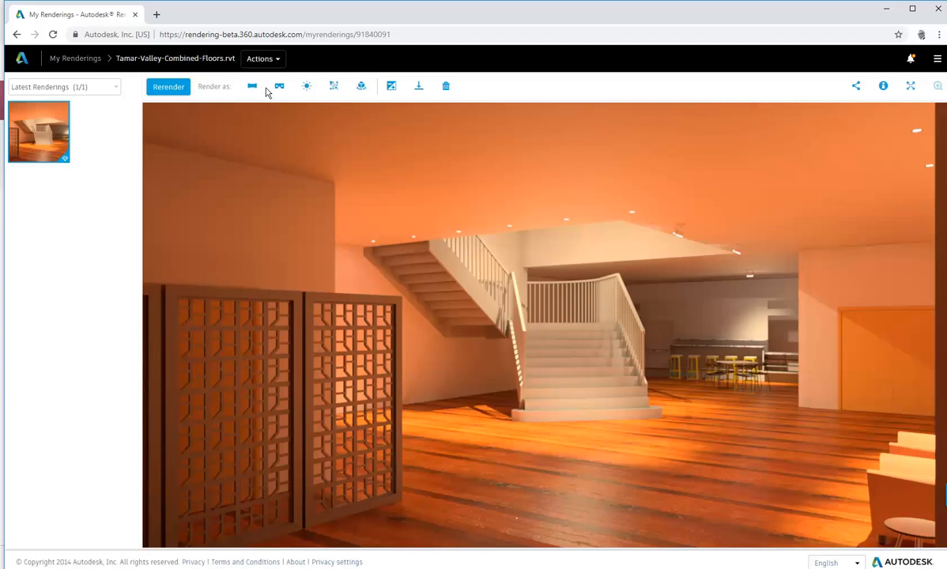
# Re-process the Tamar-Valley rendering with exposure 4.10 and White Point 5033, then return to Revit.
pyautogui.click(391, 87)
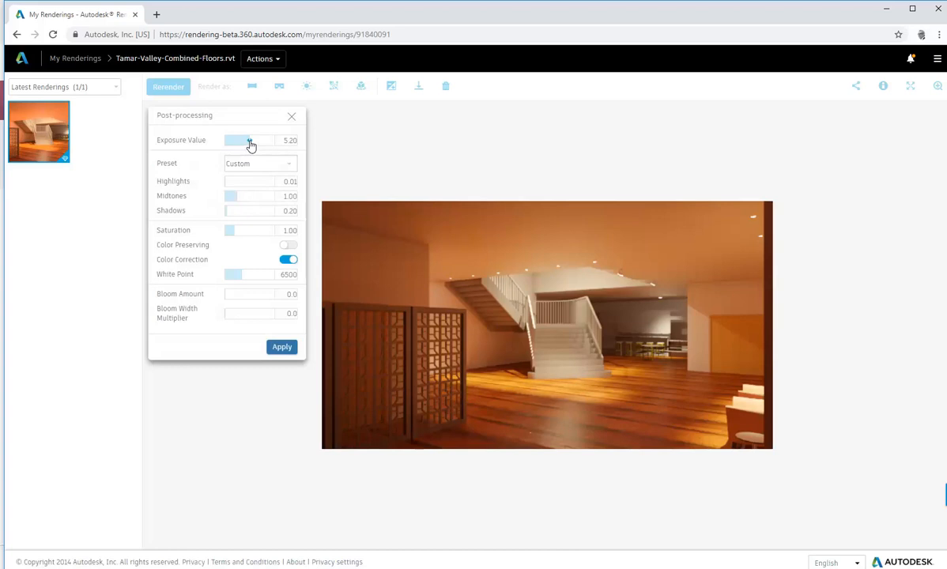
pyautogui.moveTo(250, 144); pyautogui.dragTo(248, 144)
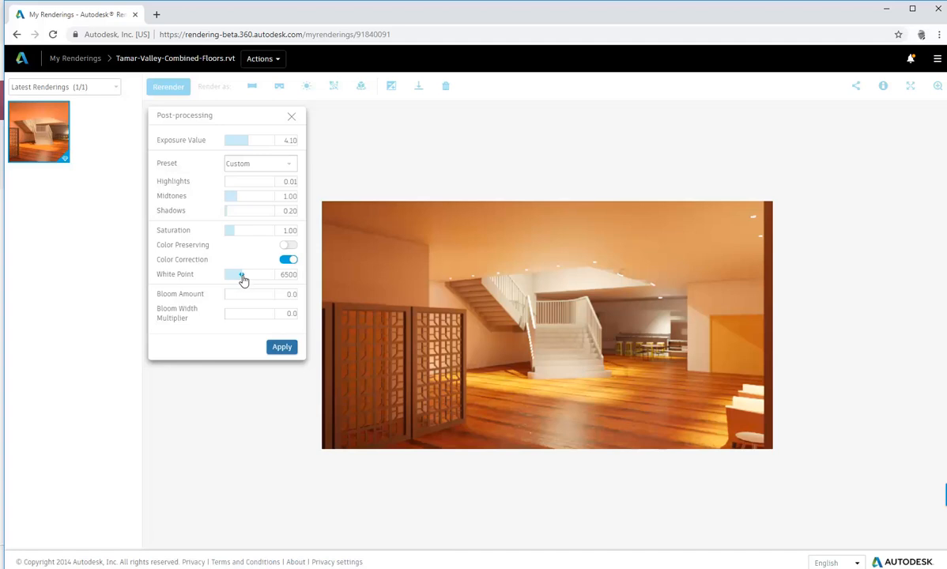
pyautogui.moveTo(242, 280); pyautogui.dragTo(234, 281)
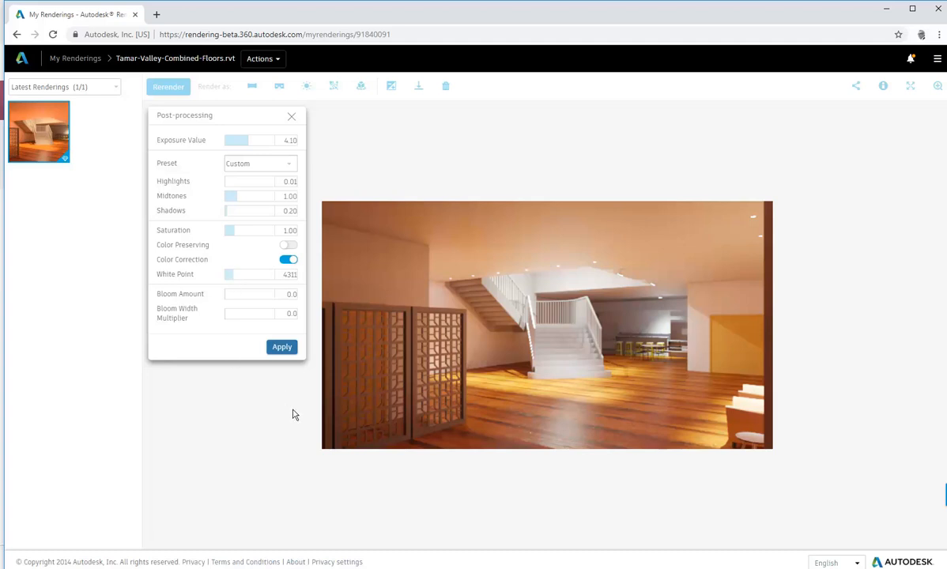
pyautogui.click(283, 349)
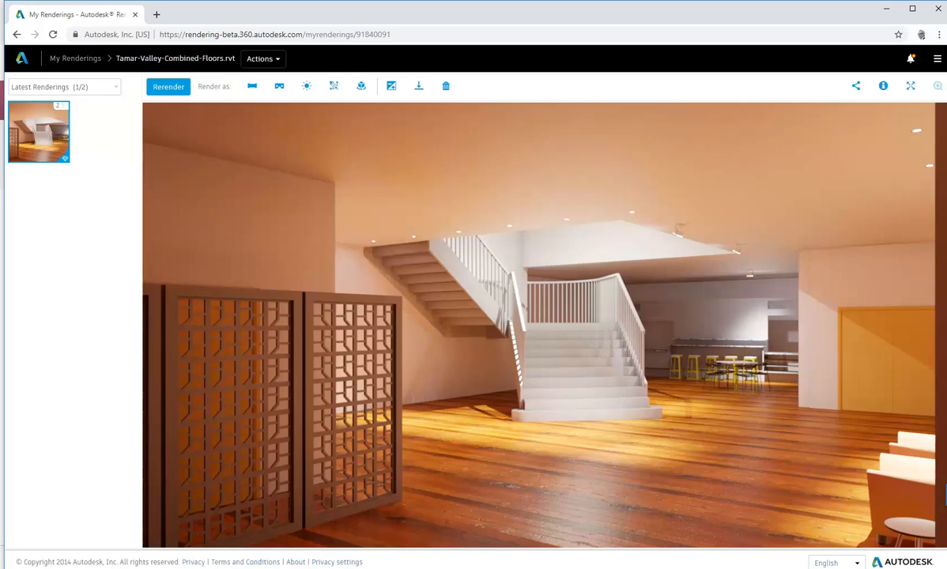
pyautogui.click(264, 566)
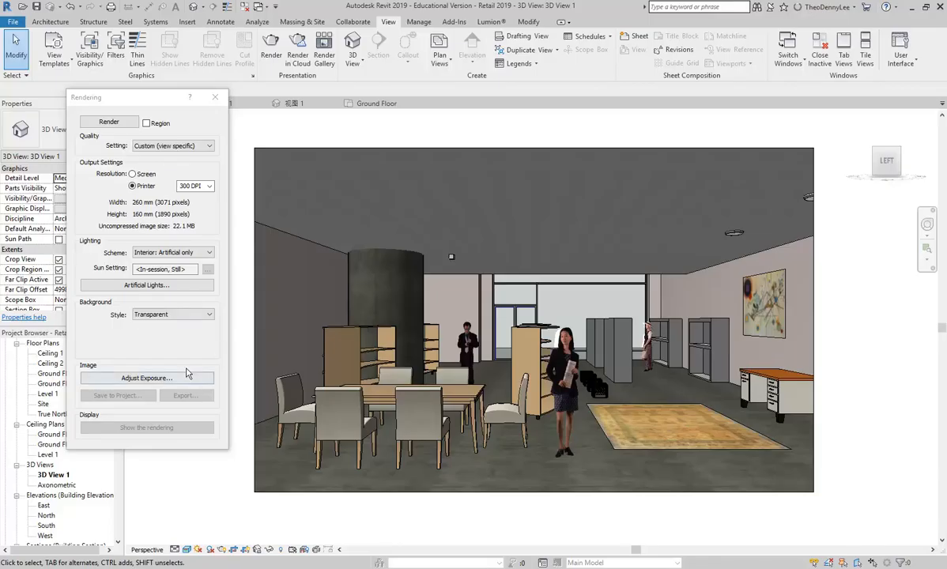
pyautogui.click(147, 377)
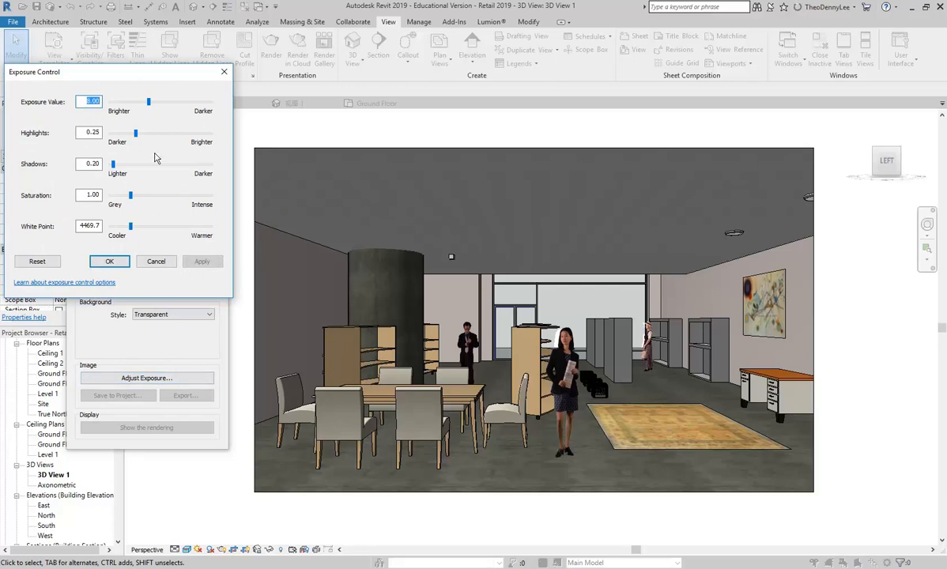
pyautogui.click(156, 261)
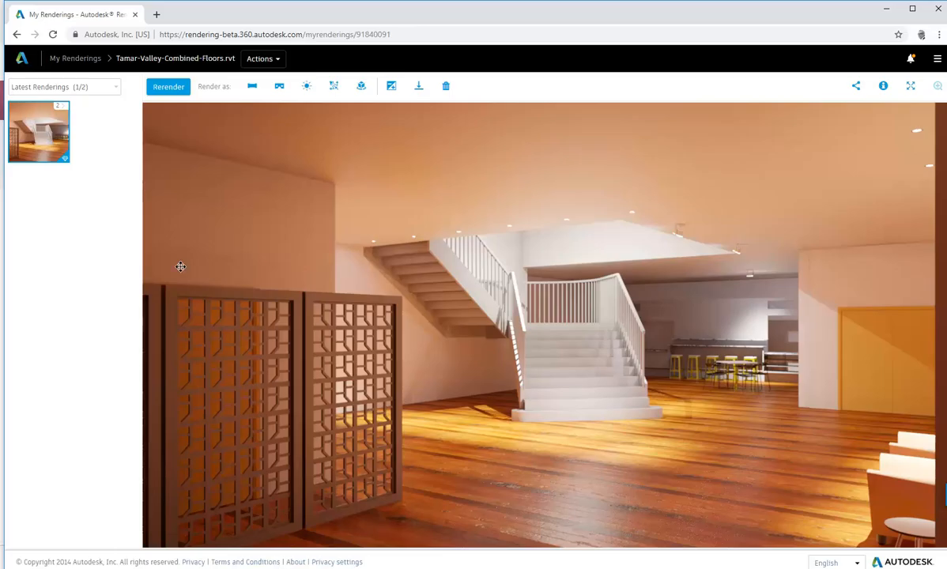
# Filter the project to All Renderings, then go back to the My Renderings grid.
pyautogui.moveTo(49, 131)
pyautogui.click(116, 92)
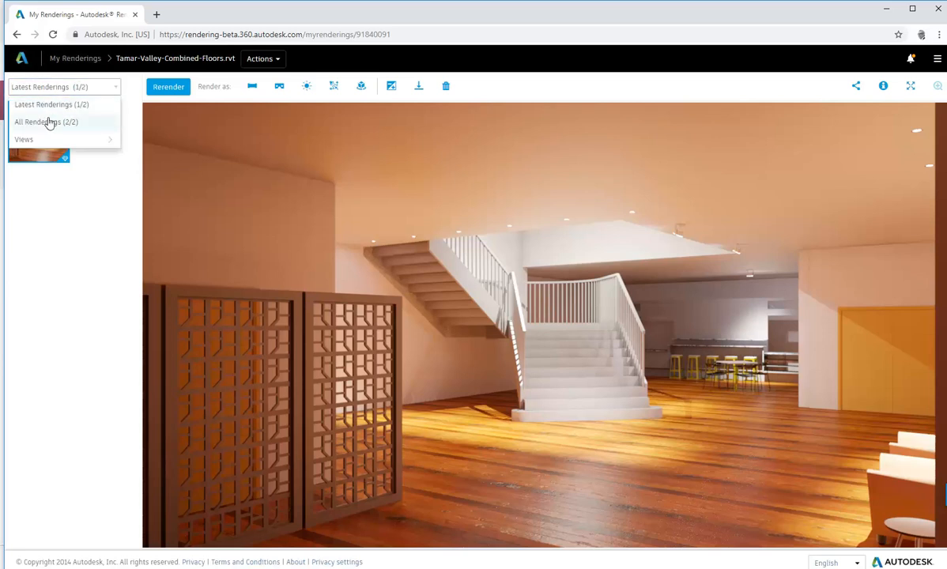
pyautogui.click(49, 123)
pyautogui.moveTo(58, 104)
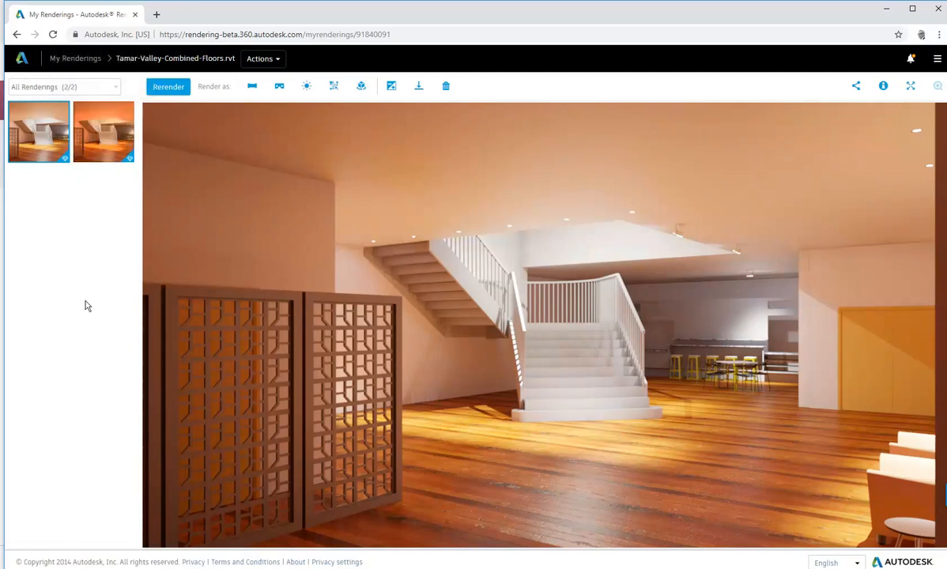
pyautogui.click(14, 36)
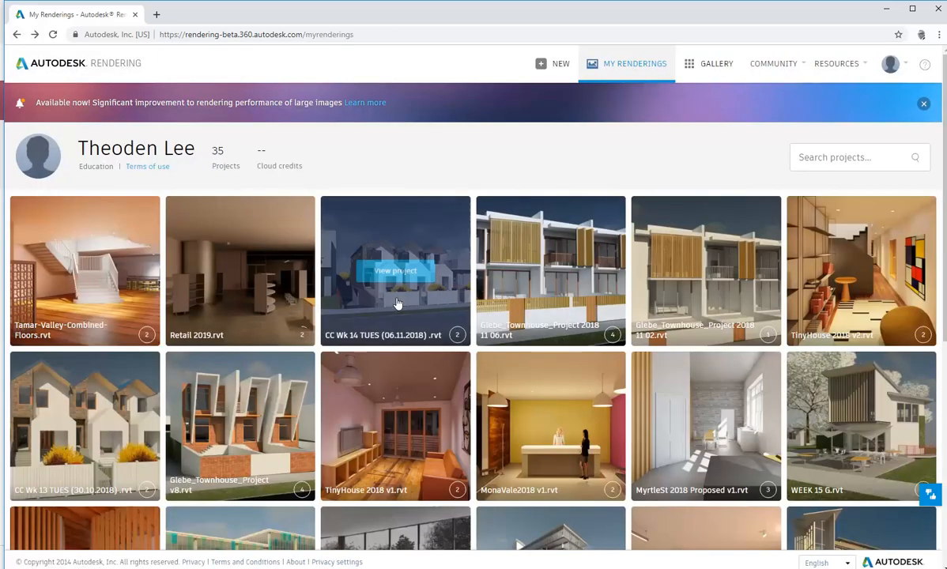
# Open the Retail 2019.rvt project page to check its in-progress cloud render.
pyautogui.click(240, 272)
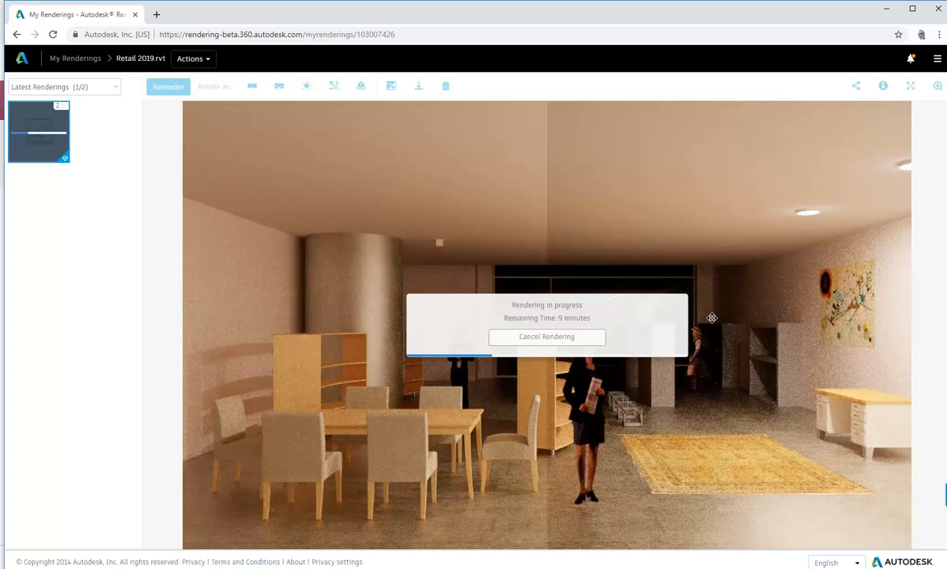
pyautogui.rightClick(392, 543)
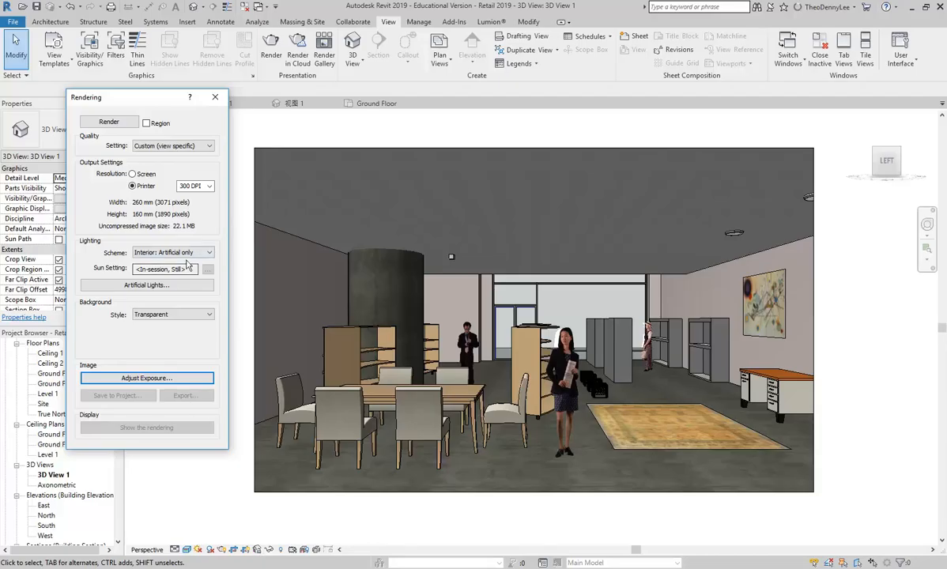
# Set render quality to Medium and start a local render of 3D View 1.
pyautogui.click(154, 145)
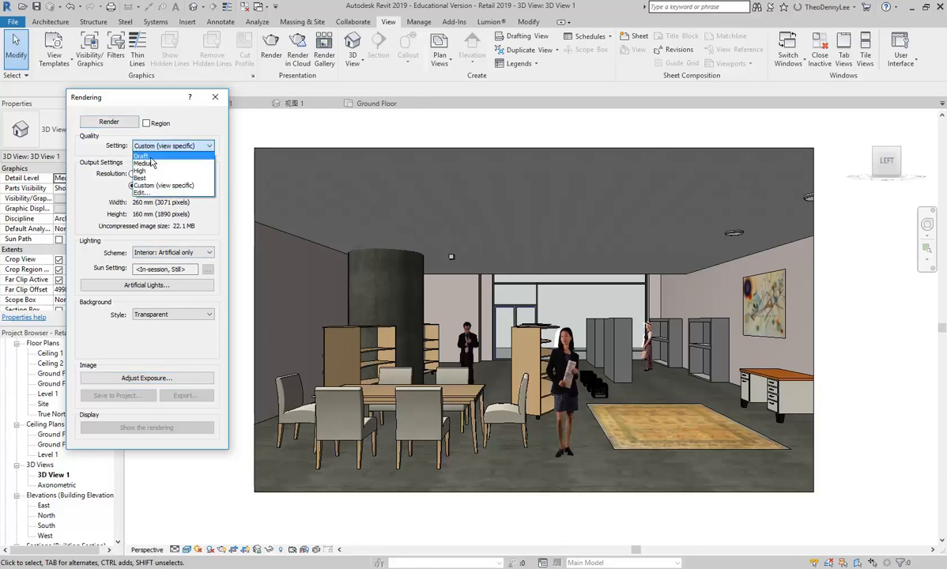
pyautogui.click(149, 163)
pyautogui.click(105, 120)
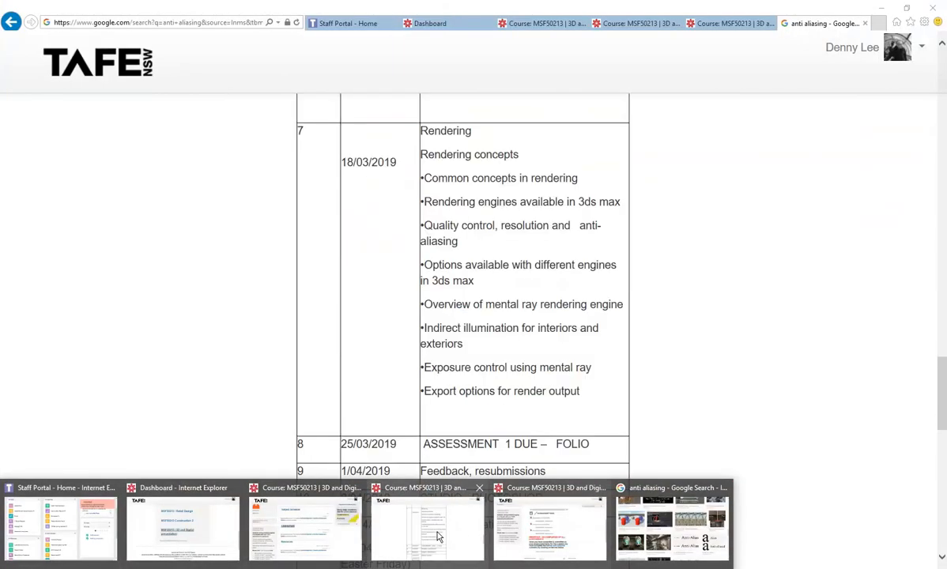
# Bring up the TAFE course page and highlight the 'Indirect illumination for interiors and exteriors' topic.
pyautogui.click(439, 537)
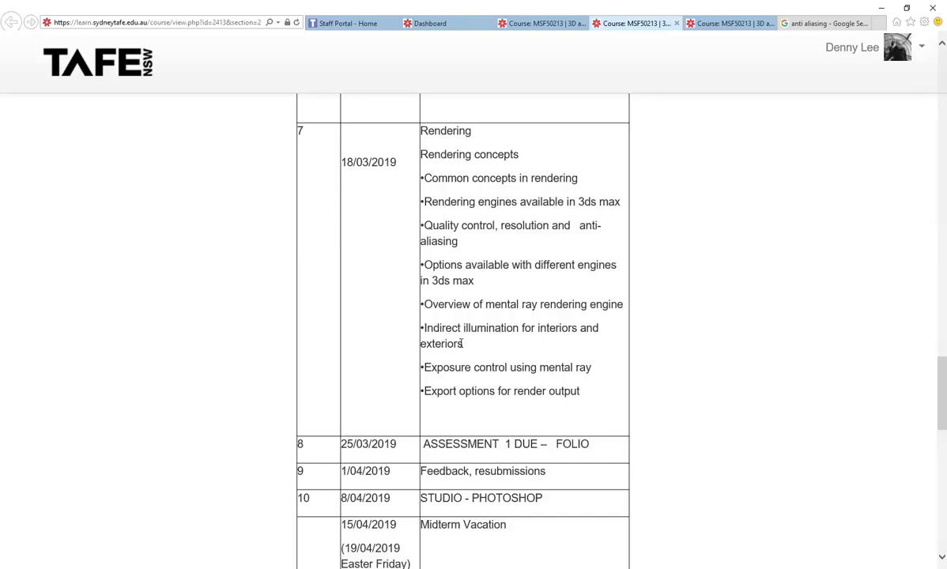
pyautogui.moveTo(463, 344); pyautogui.dragTo(422, 332)
# Check the Retail 2019 cloud render's remaining time, then bring up the Internet Explorer previews.
pyautogui.hotkey('alt', 'Tab')
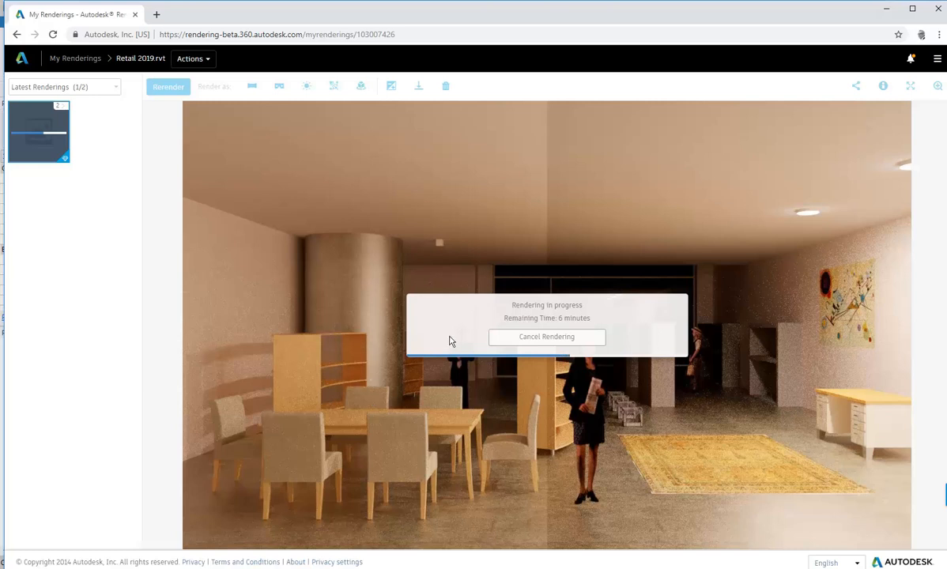
pyautogui.click(170, 567)
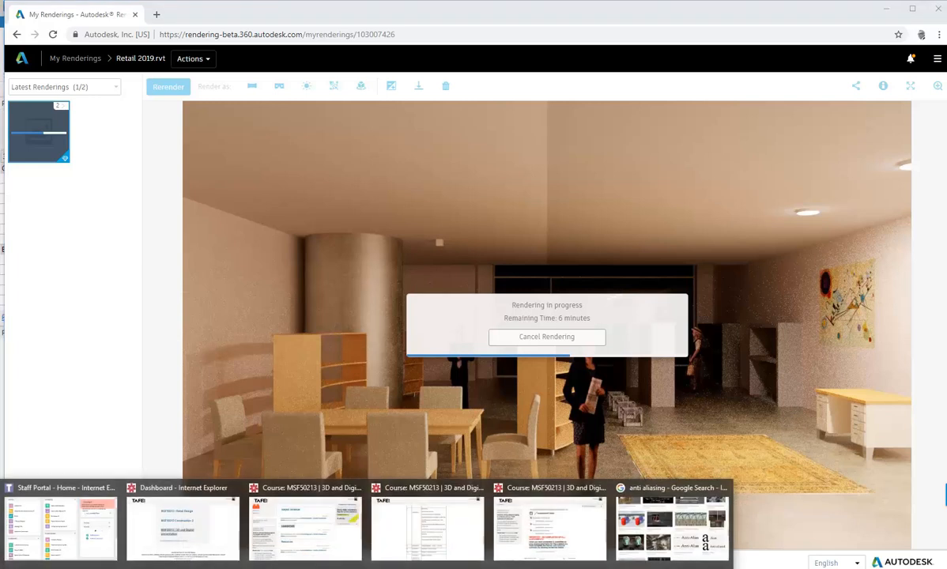
# Review the week 7 Rendering topics on the course page, clear the highlight, and minimise Internet Explorer.
pyautogui.click(425, 529)
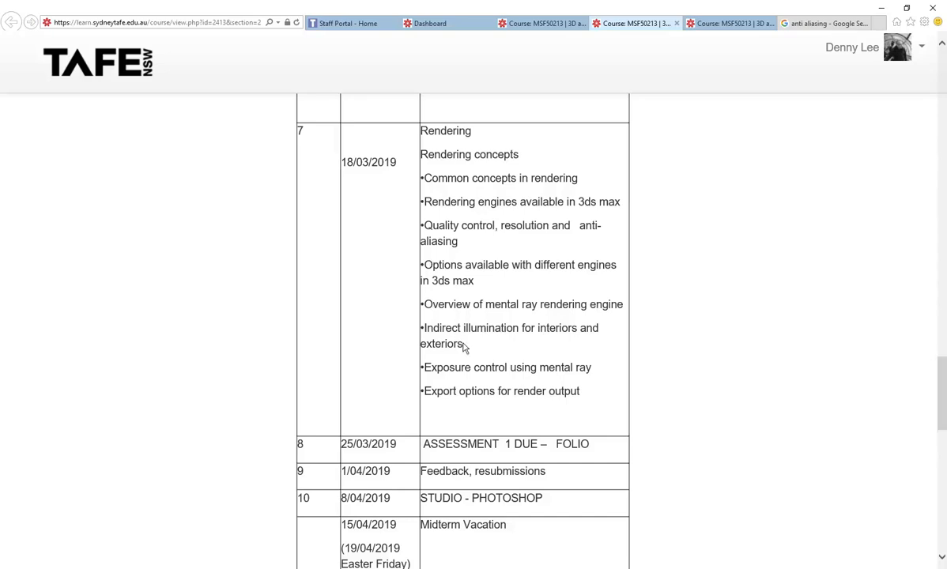
pyautogui.moveTo(464, 344); pyautogui.dragTo(417, 330)
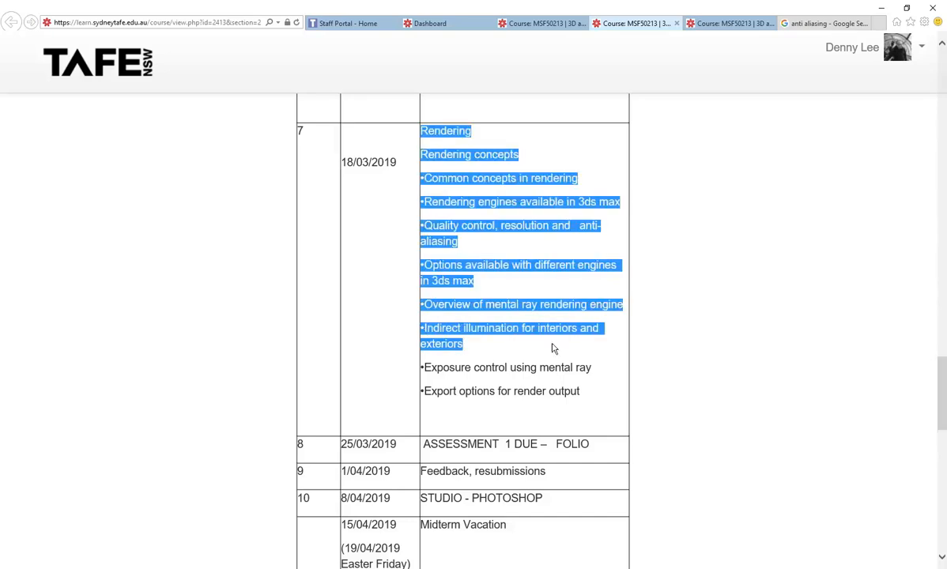
pyautogui.click(488, 330)
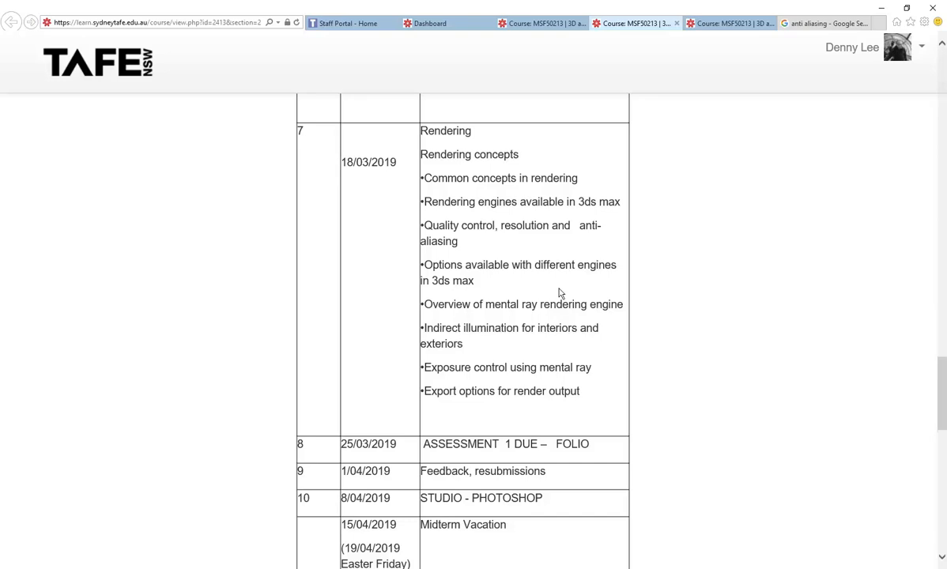
pyautogui.click(877, 9)
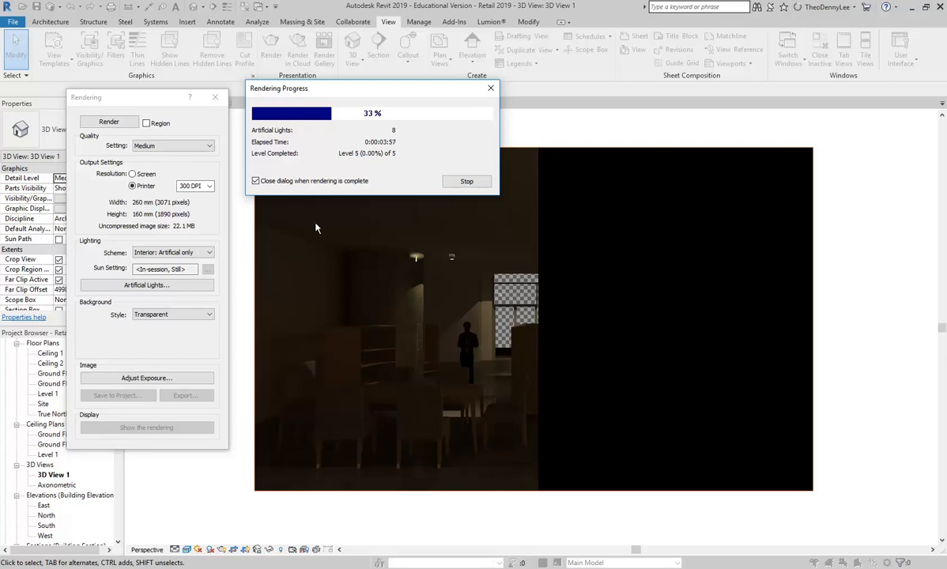
# Stop the 3D View 1 render at 33%, then apply an exposure value of 4.72.
pyautogui.click(466, 182)
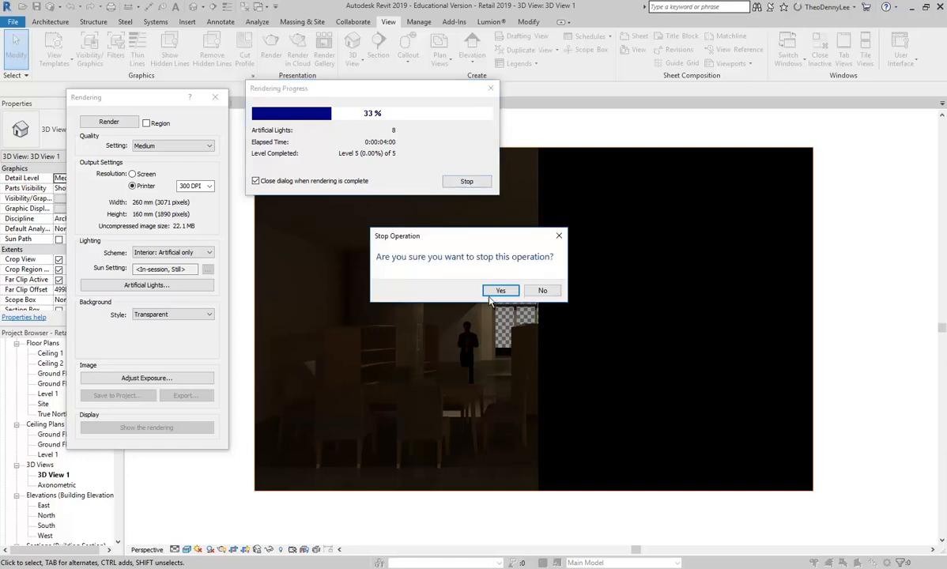
pyautogui.press('Return')
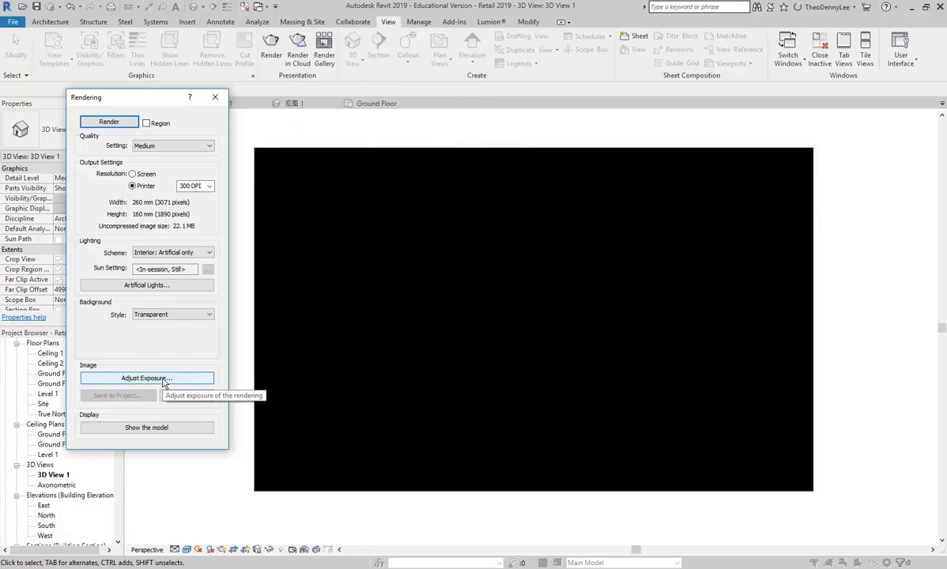
pyautogui.click(147, 379)
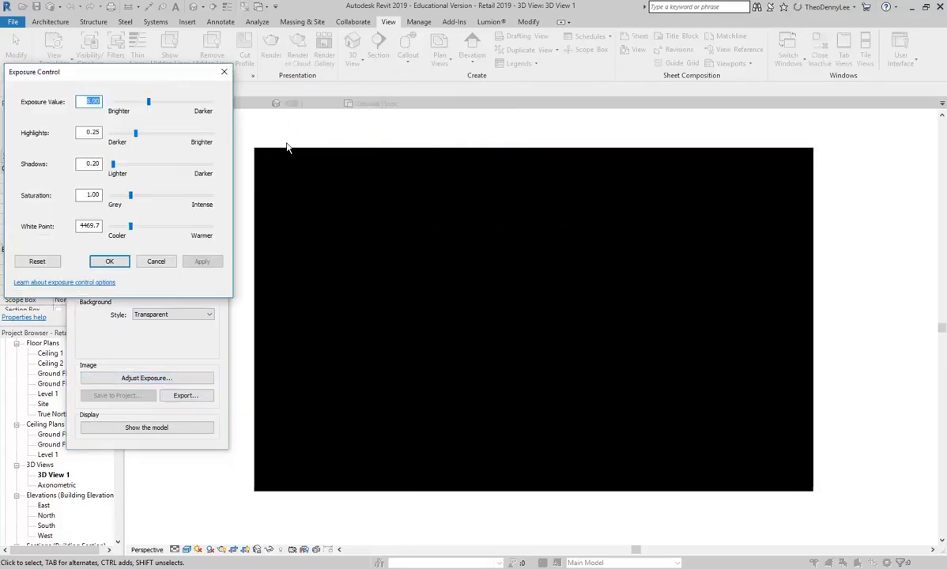
pyautogui.moveTo(147, 106); pyautogui.dragTo(133, 107)
pyautogui.click(198, 261)
pyautogui.click(111, 262)
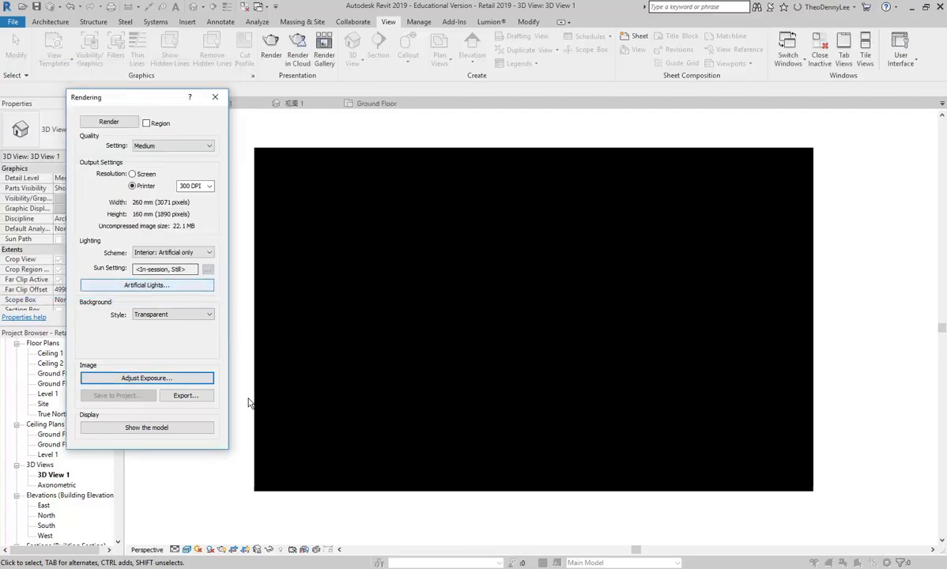